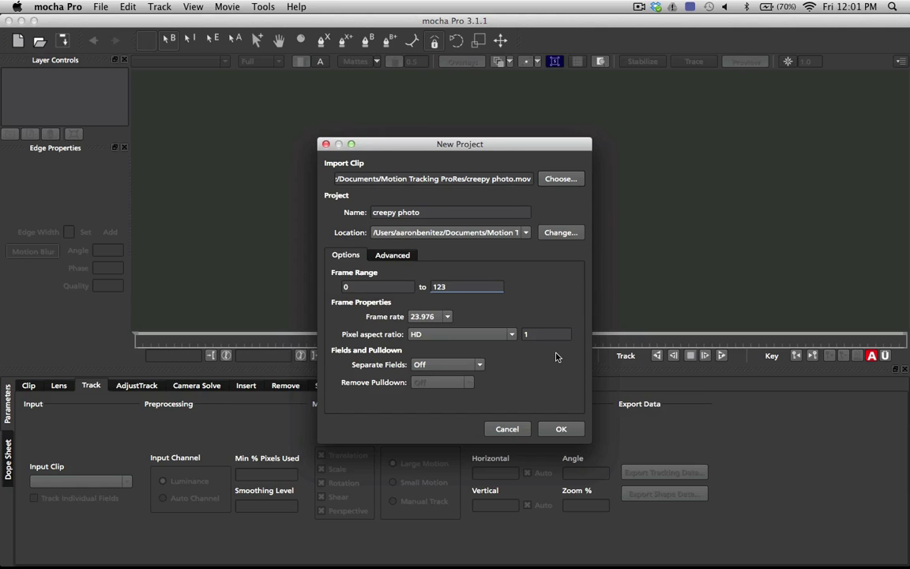
Confirm the new creepy photo project from creepy photo.mov with frames 0–123
left_click(559, 429)
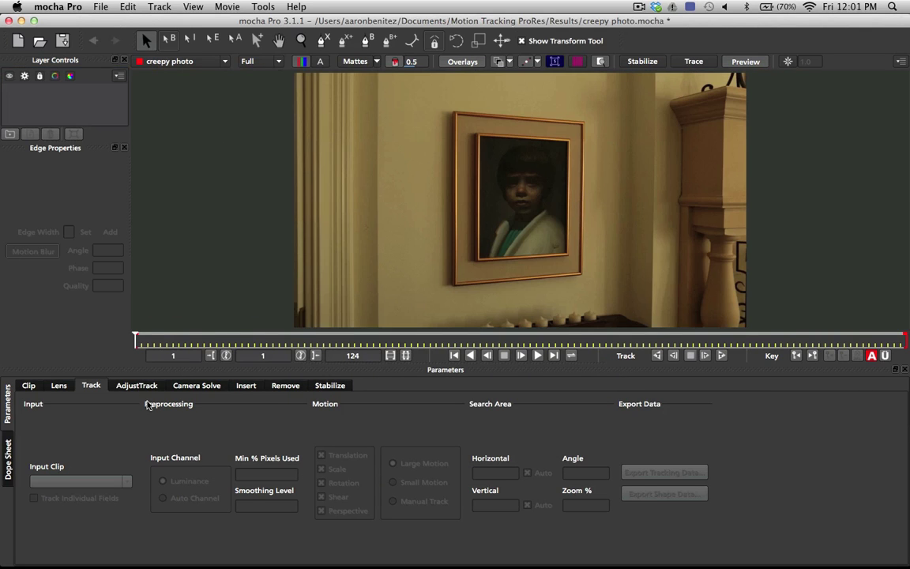
Scrub through the 124-frame wall-frame clip to preview the camera motion
left_click_drag(136, 341, 198, 387)
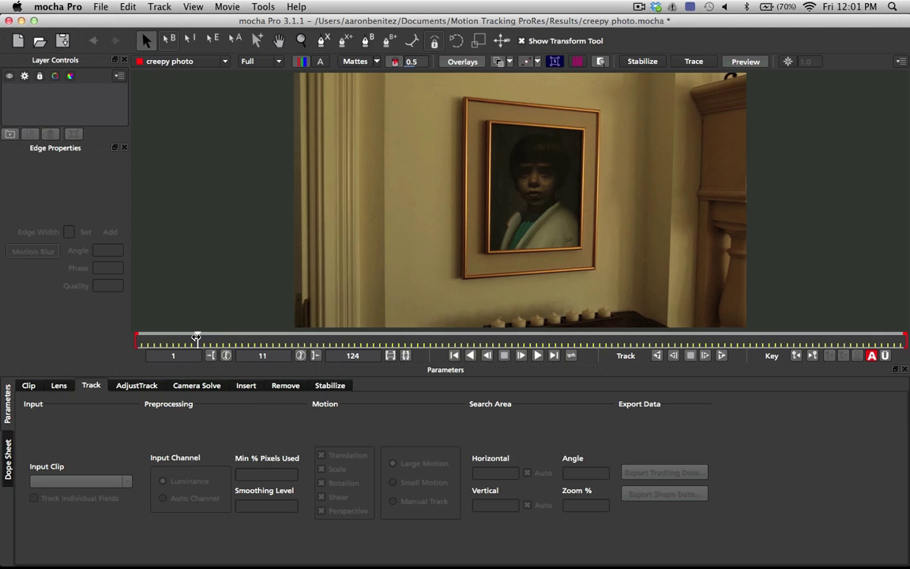
left_click_drag(196, 337, 143, 375)
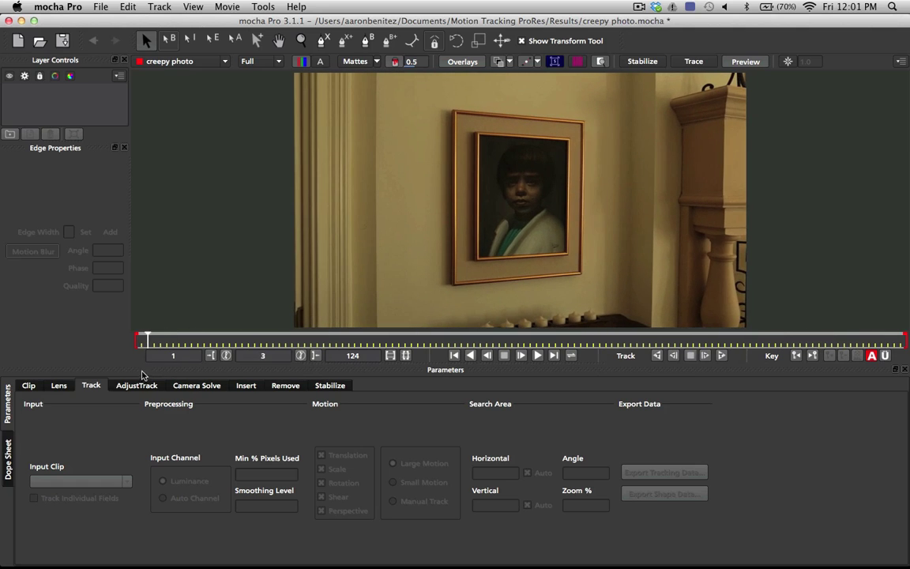
Draw a closed four-point Bezier shape at the photo's corners, creating Layer 1
left_click(365, 40)
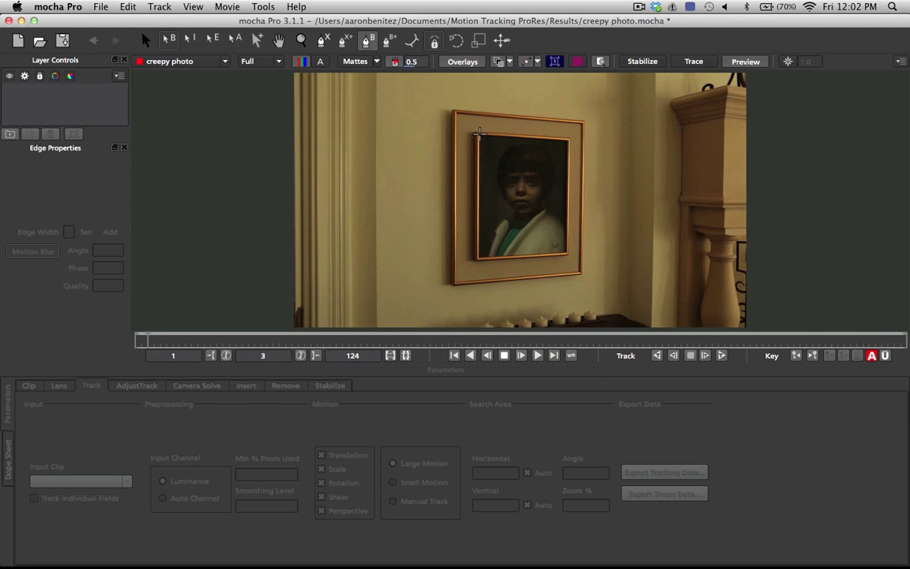
left_click(479, 134)
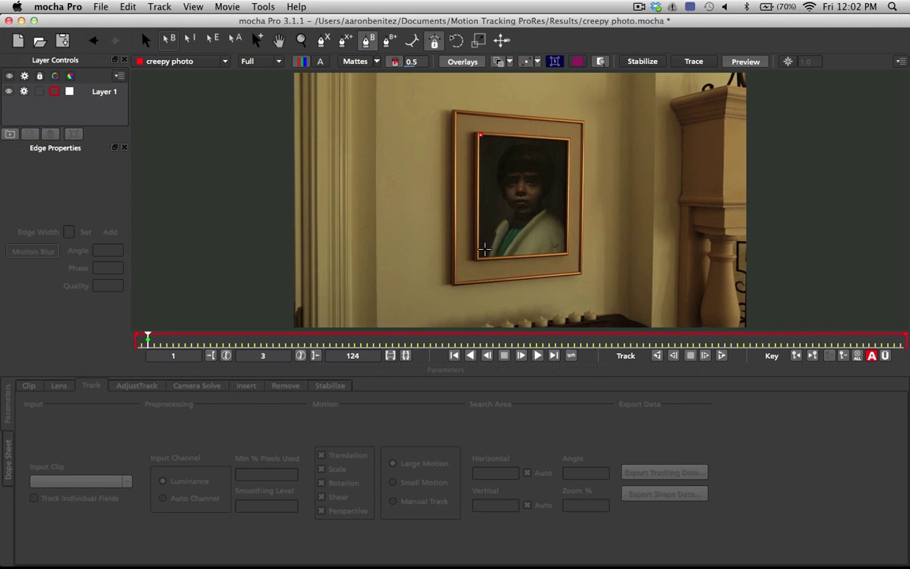
left_click(480, 257)
left_click(566, 254)
left_click(567, 139)
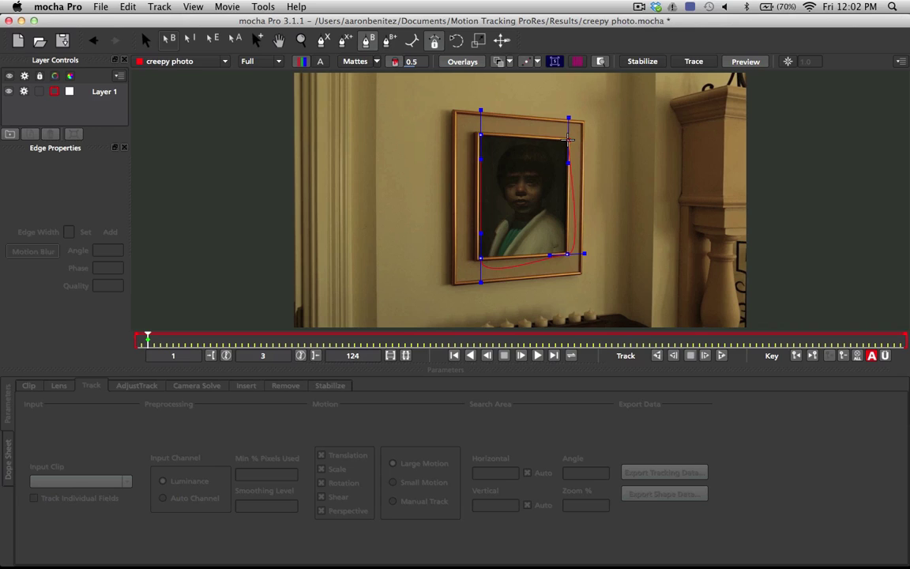
left_click(480, 137)
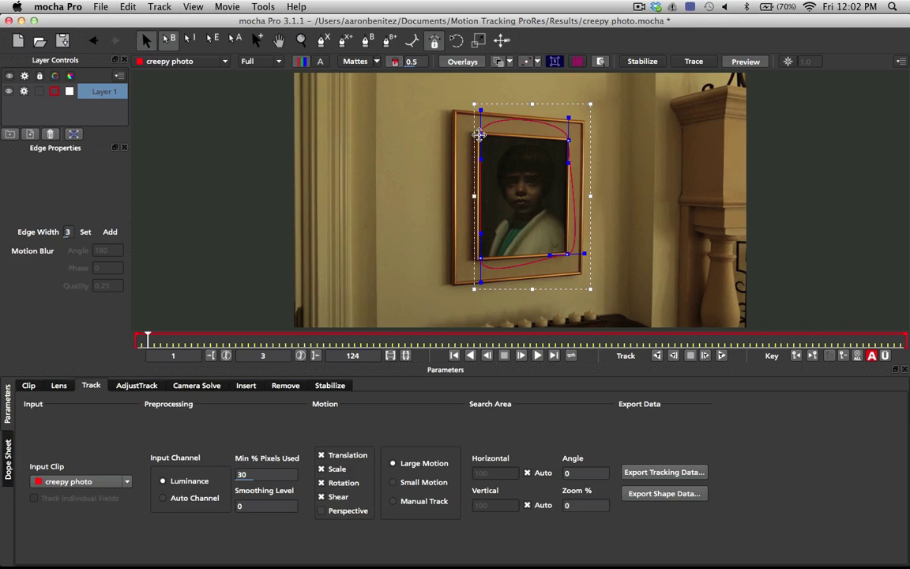
Drag the shape's points so its edges fit tightly to the photo
left_click_drag(481, 270, 476, 230)
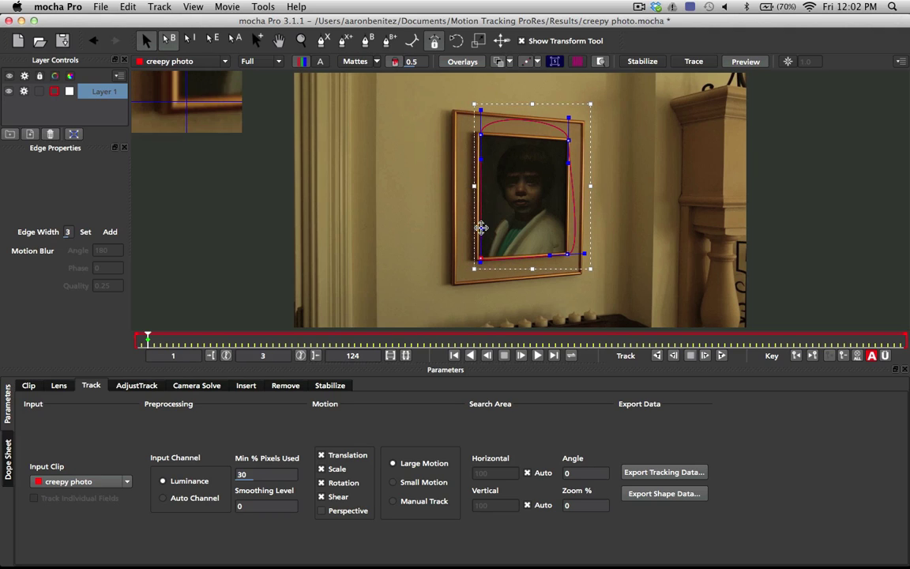
left_click_drag(578, 255, 566, 253)
left_click_drag(568, 117, 568, 138)
left_click_drag(480, 110, 488, 130)
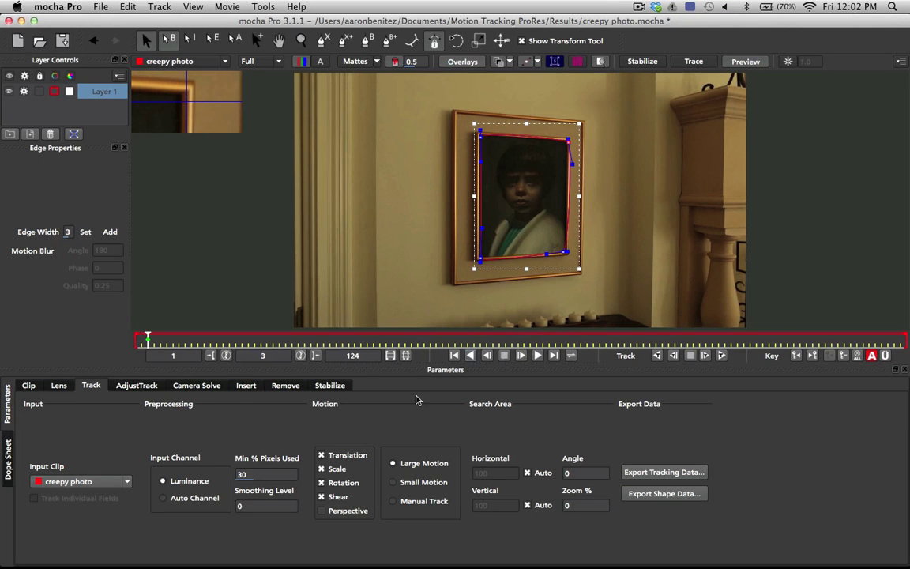
Turn on Perspective motion, track Layer 1 backward to frame 1, and show its planar surface
left_click(321, 511)
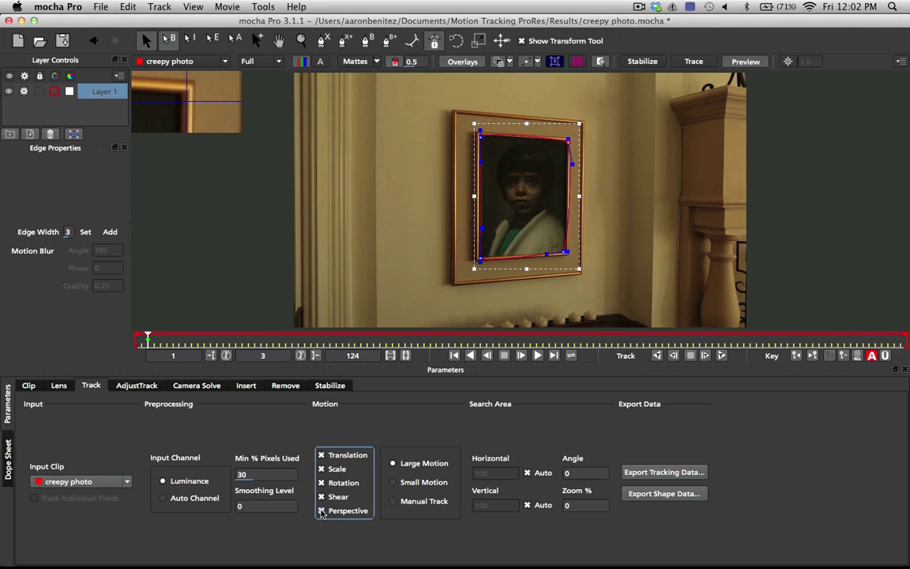
left_click(658, 356)
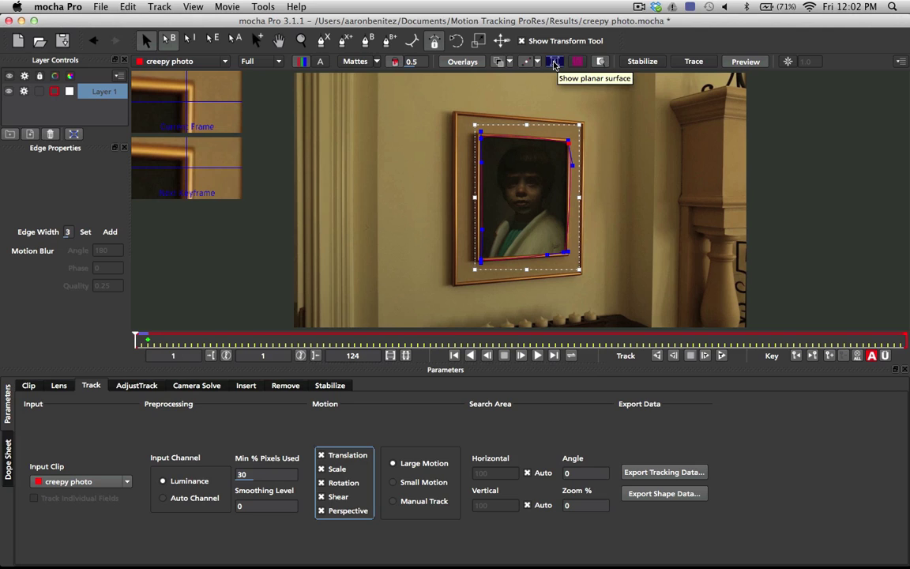
left_click(554, 62)
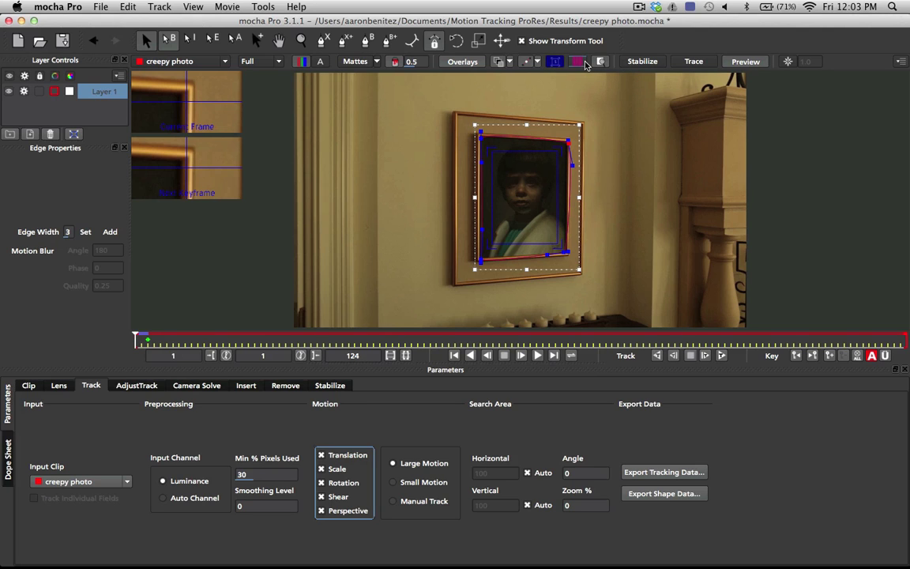
Show the planar grid, align the surface corners with the wall, and track forward to frame 124
left_click(577, 61)
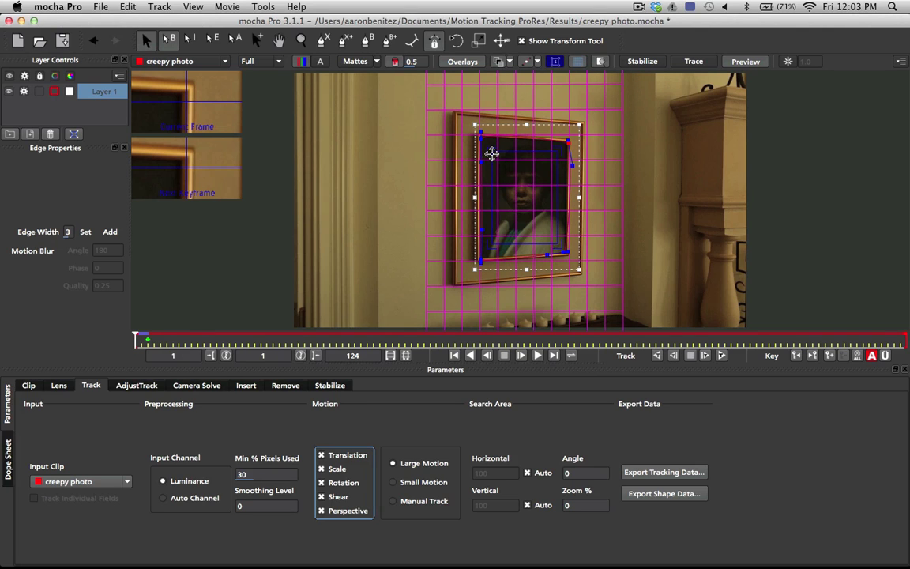
left_click_drag(491, 152, 454, 115)
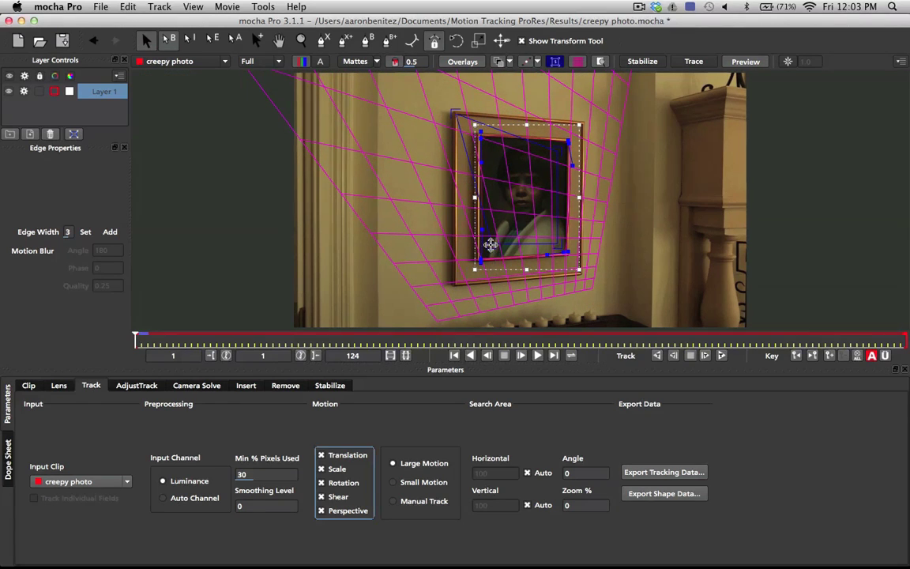
left_click_drag(442, 212, 454, 284)
left_click_drag(583, 117, 584, 116)
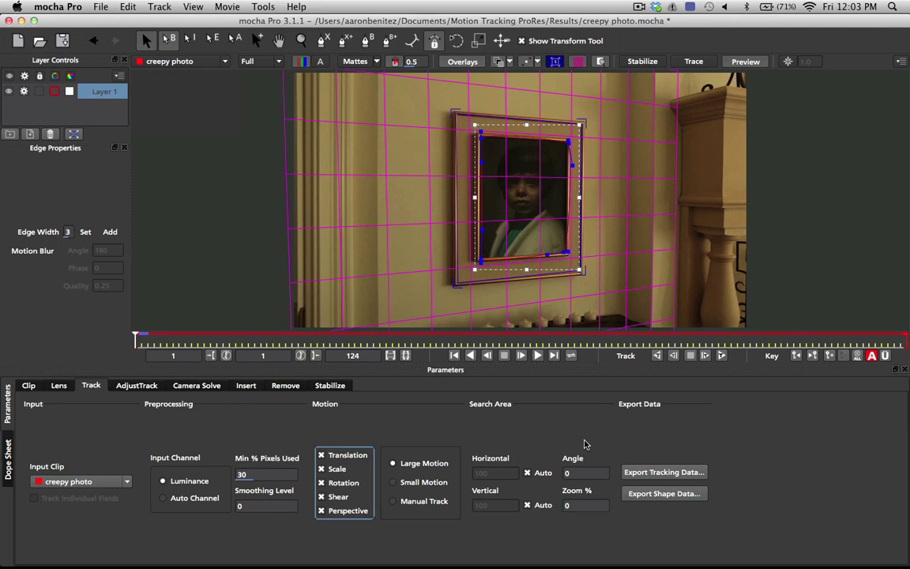
left_click(721, 354)
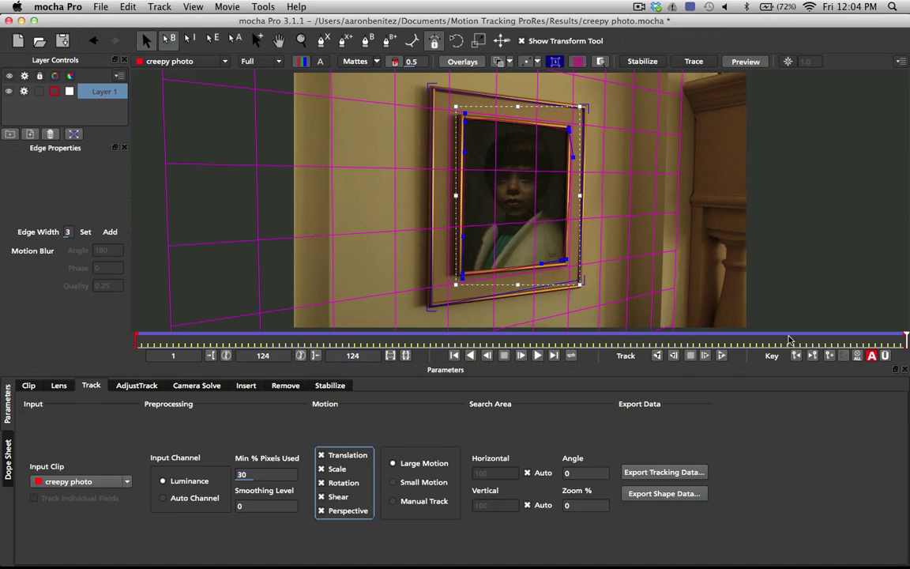
Nudge the surface's bottom-right corner down, then scrub the clip to verify the track
left_click_drag(583, 281, 582, 286)
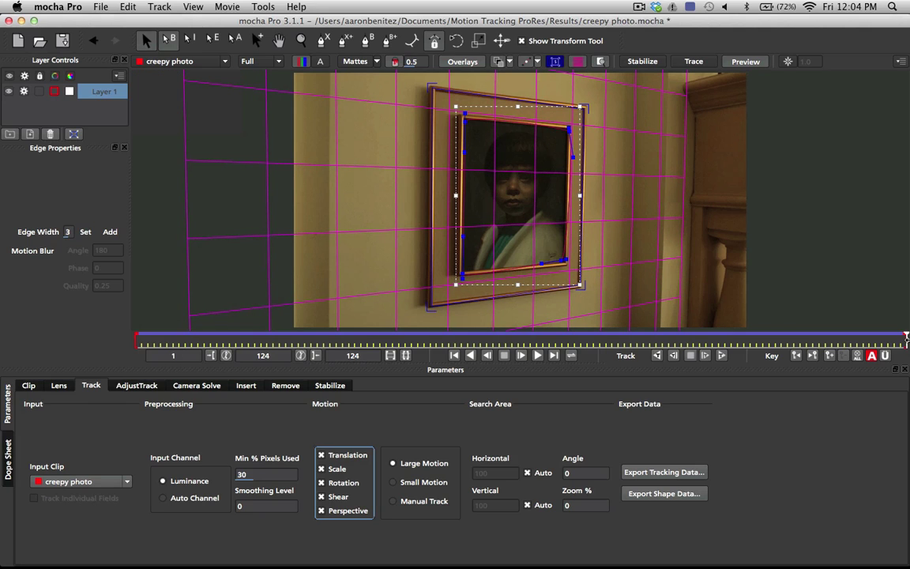
left_click_drag(906, 337, 656, 364)
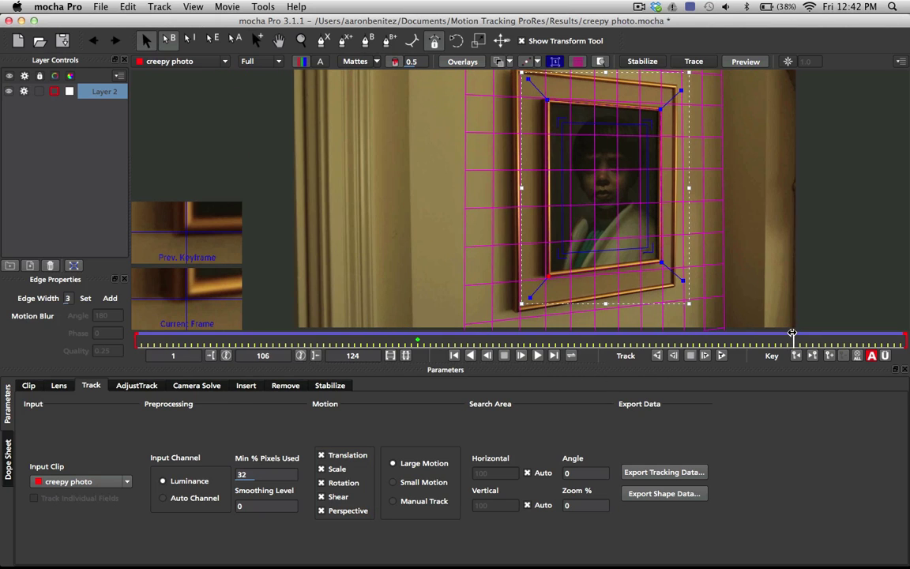
left_click_drag(792, 333, 113, 357)
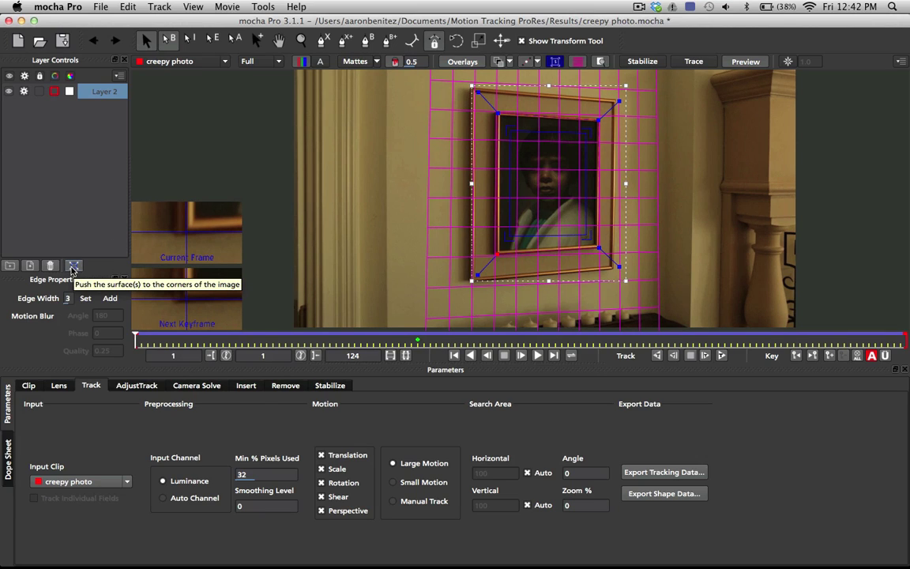
Push the surface to the image corners and copy After Effects Corner Pin (motion blur) data
left_click(72, 267)
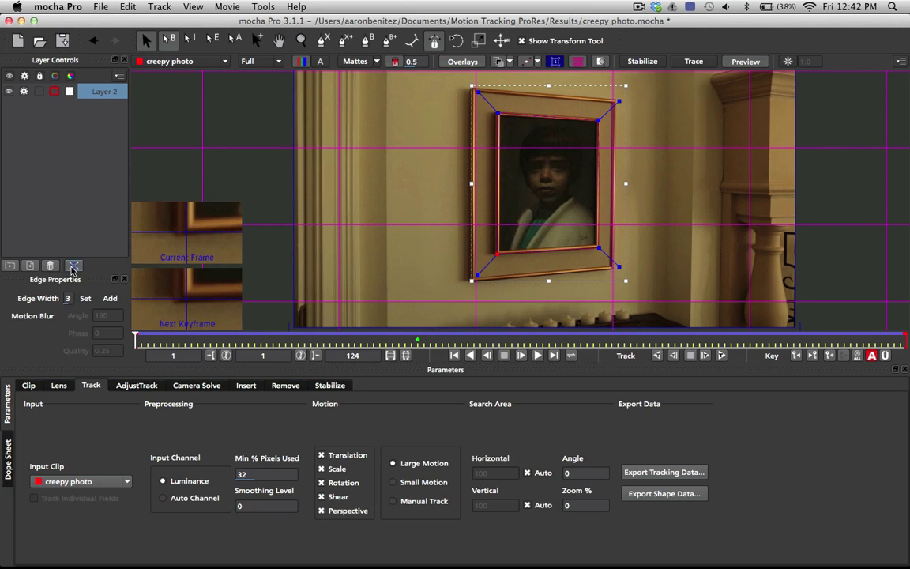
left_click(646, 472)
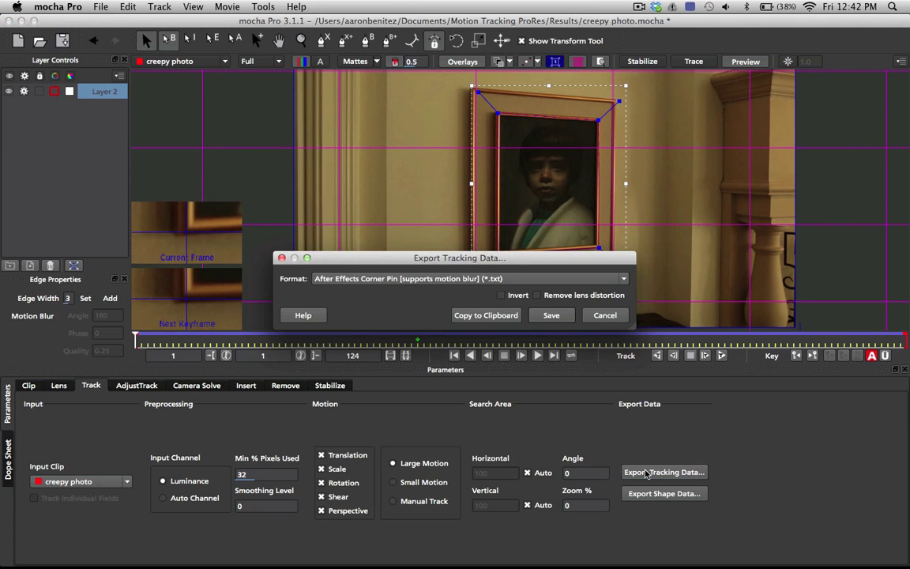
left_click(564, 279)
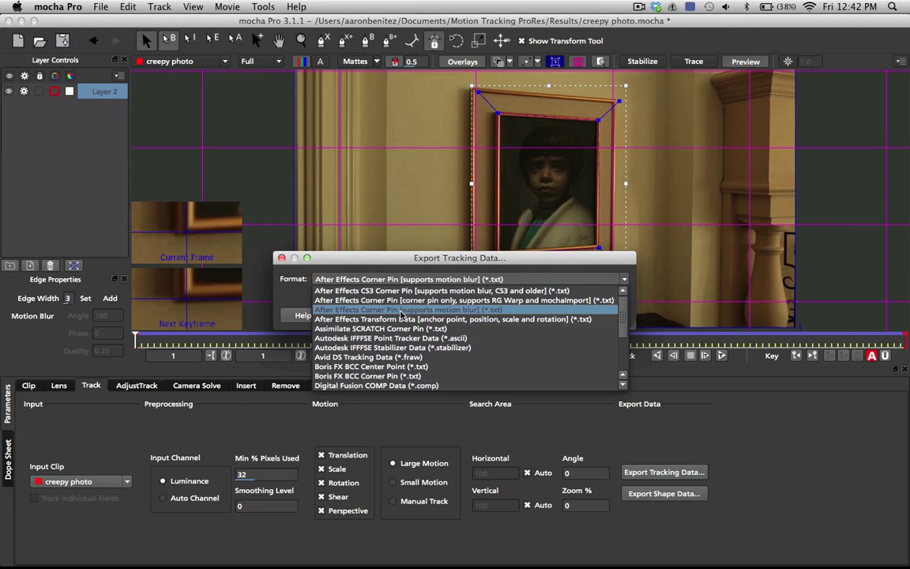
left_click(436, 310)
left_click(514, 319)
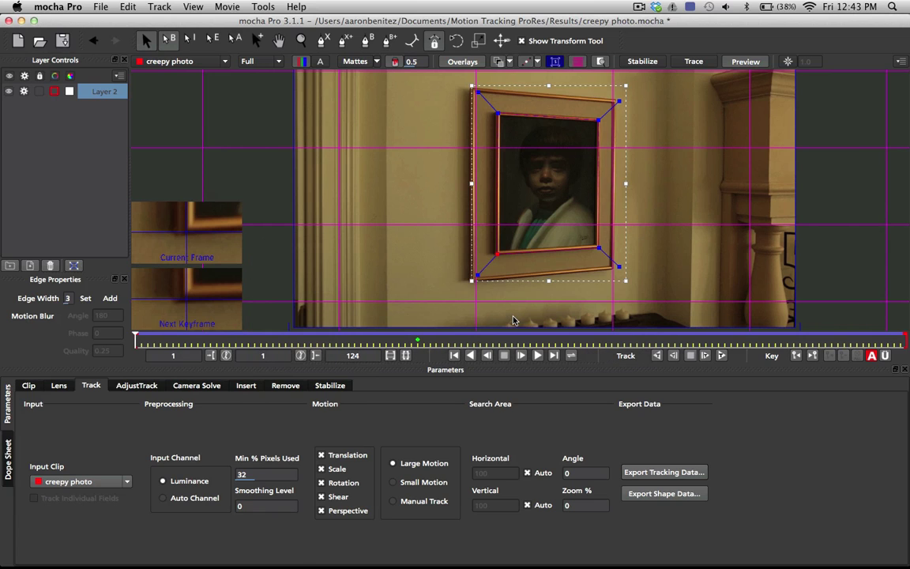
In After Effects, create a composition from the creepy photo.mov footage
mouse_move(324, 562)
left_click(328, 540)
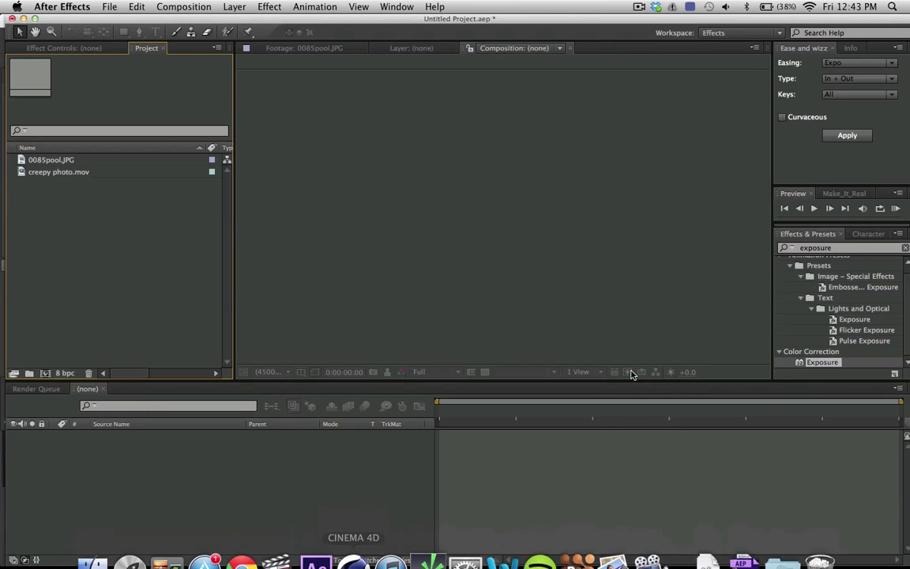
left_click(76, 174)
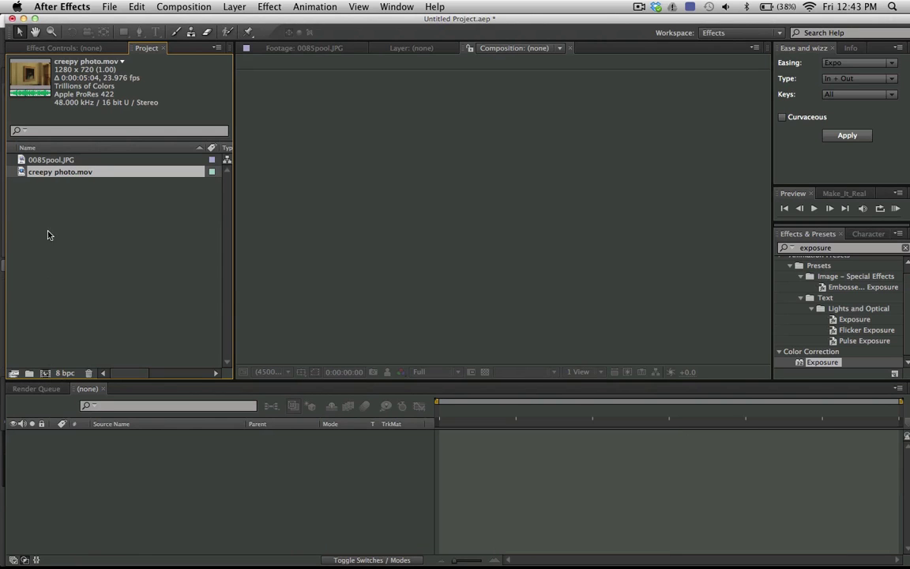
left_click_drag(36, 179, 45, 373)
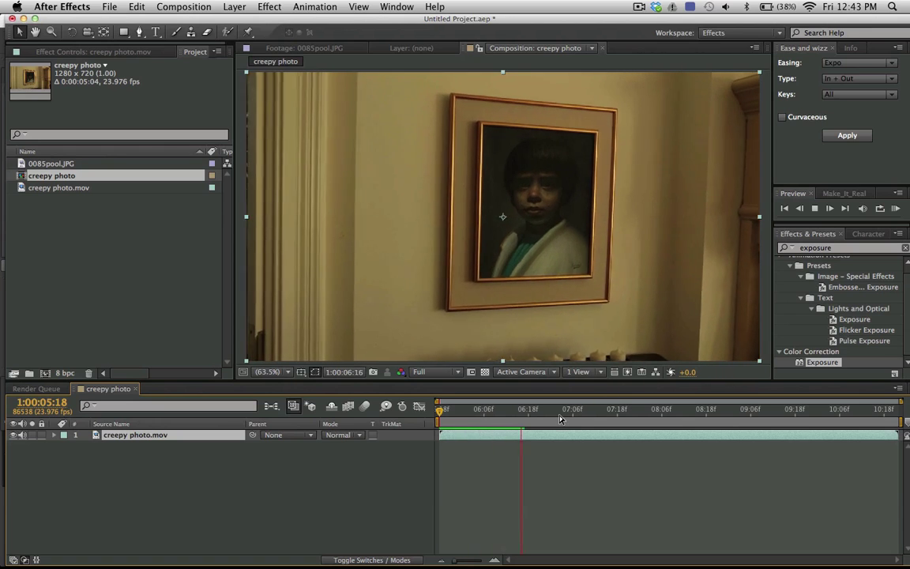
Stop the preview and add 0085pool.JPG as a layer above the video
key("space")
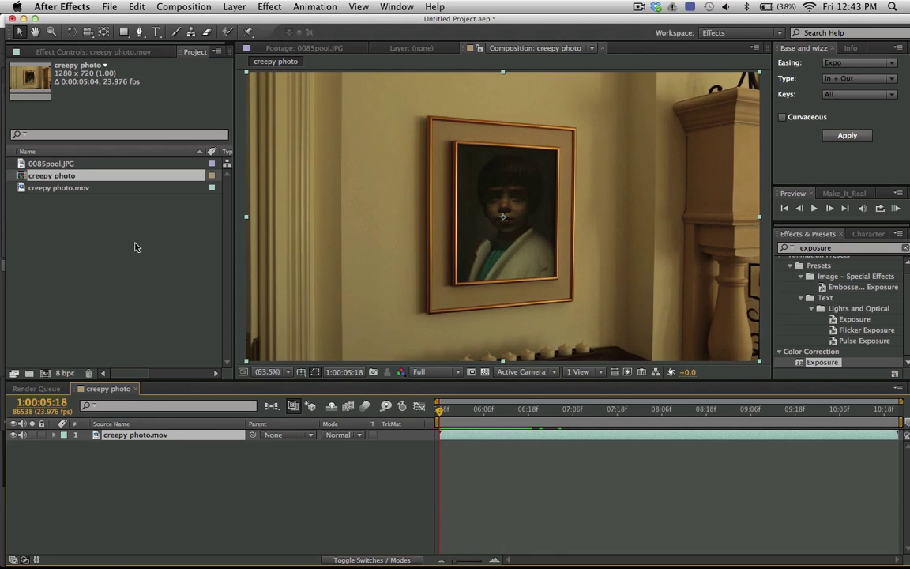
left_click(74, 164)
left_click_drag(75, 166, 124, 433)
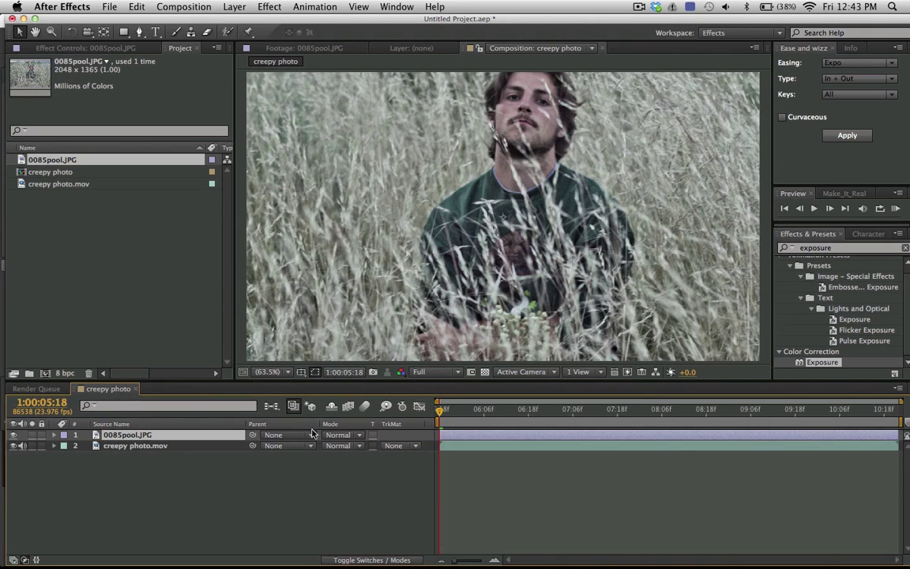
Scale the 0085pool.JPG layer to 57% and zoom the viewer out to 50%
key("s")
left_click_drag(358, 449, 303, 463)
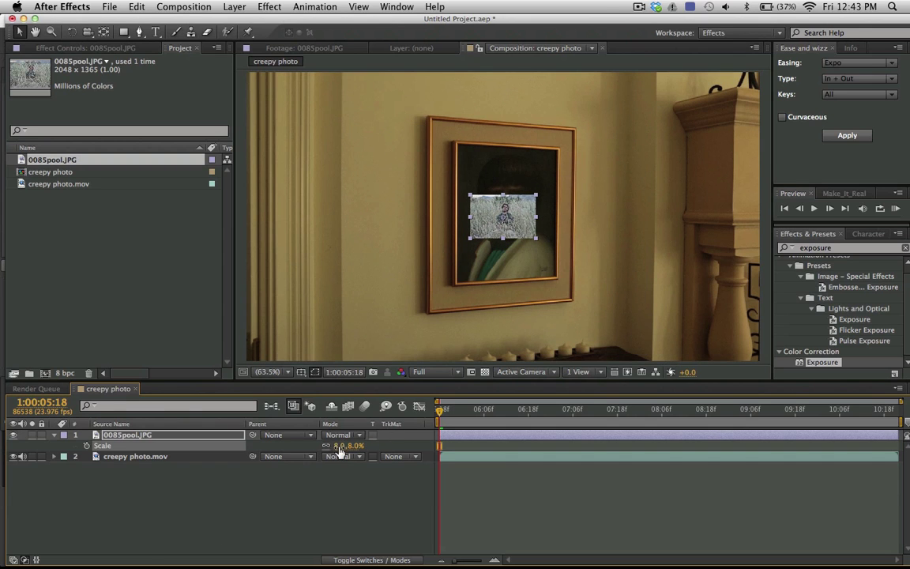
mouse_move(350, 445)
left_mouse_down()
mouse_move(370, 444)
mouse_move(352, 444)
mouse_move(368, 445)
mouse_move(353, 445)
mouse_move(361, 440)
left_mouse_up()
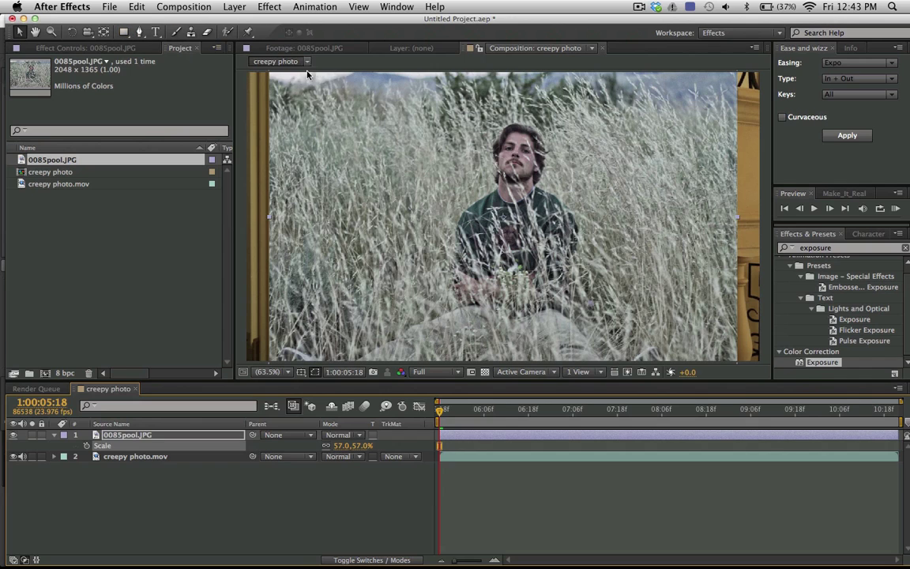
key("comma")
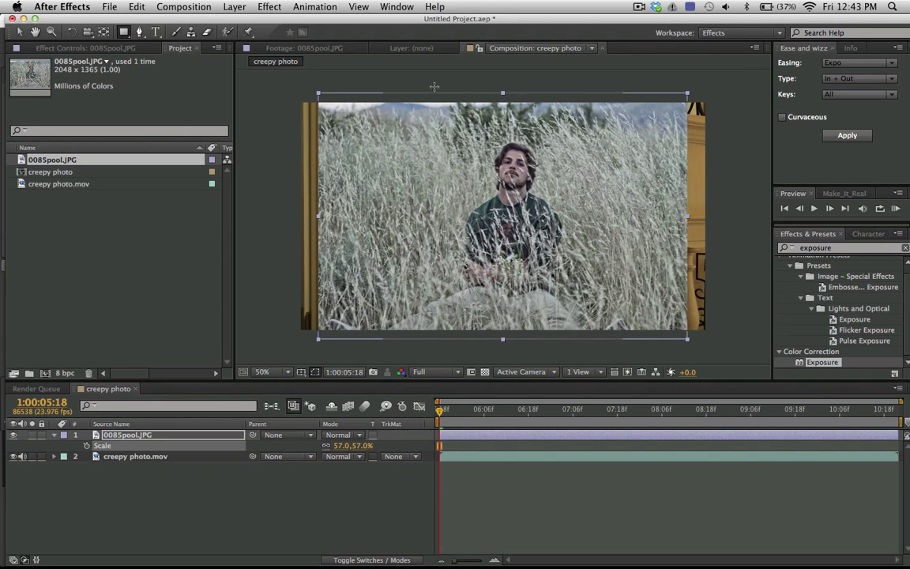
Draw a rectangular mask around the subject and widen it on both sides
left_click_drag(431, 87, 590, 353)
key("v")
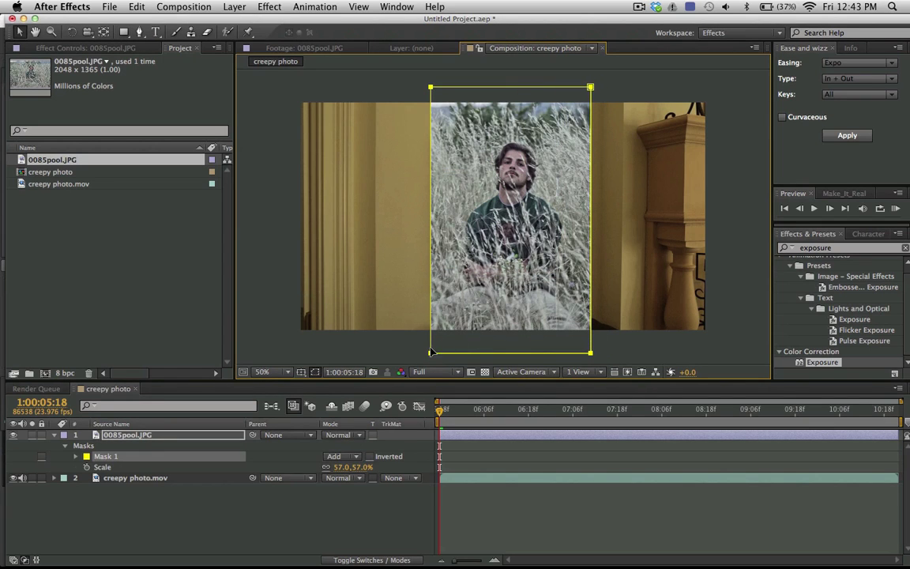
double_click(431, 354)
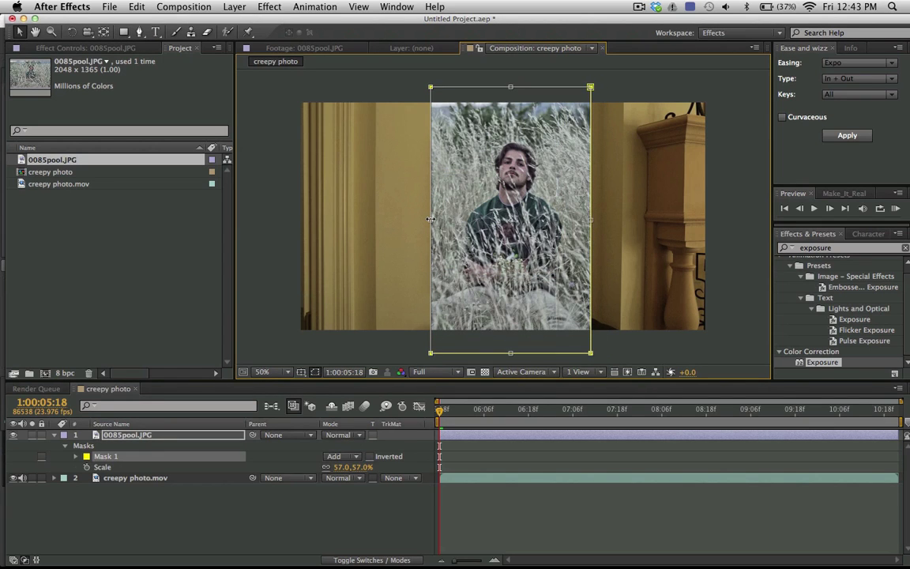
left_click_drag(431, 219, 415, 224)
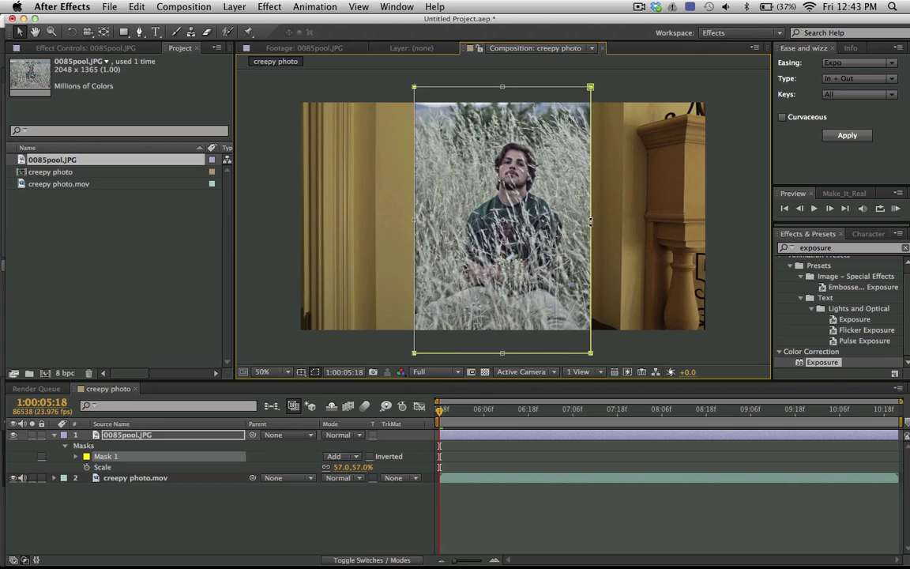
left_click_drag(590, 220, 601, 222)
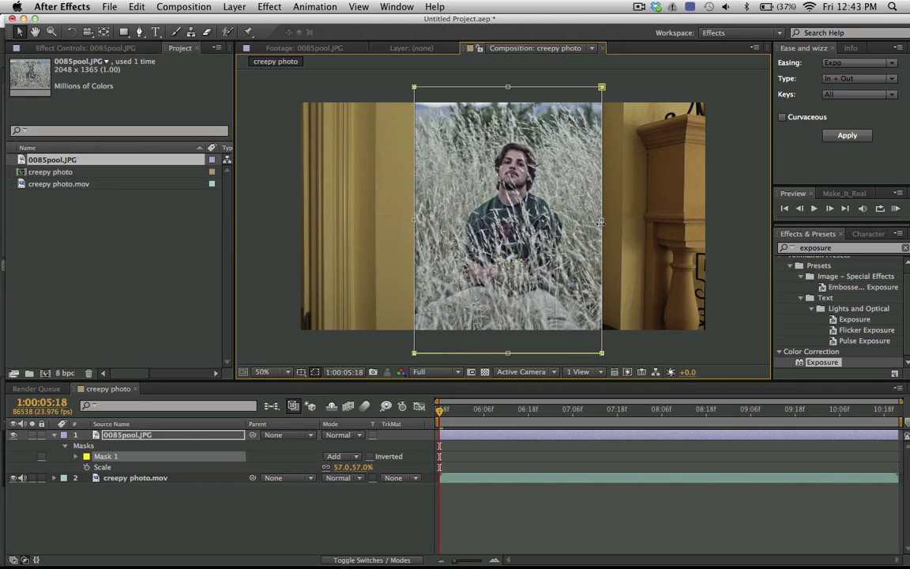
Pre-compose the masked photo layer into 0085pool.JPG Comp 1 and open it
left_click(172, 435)
key("super+shift+c")
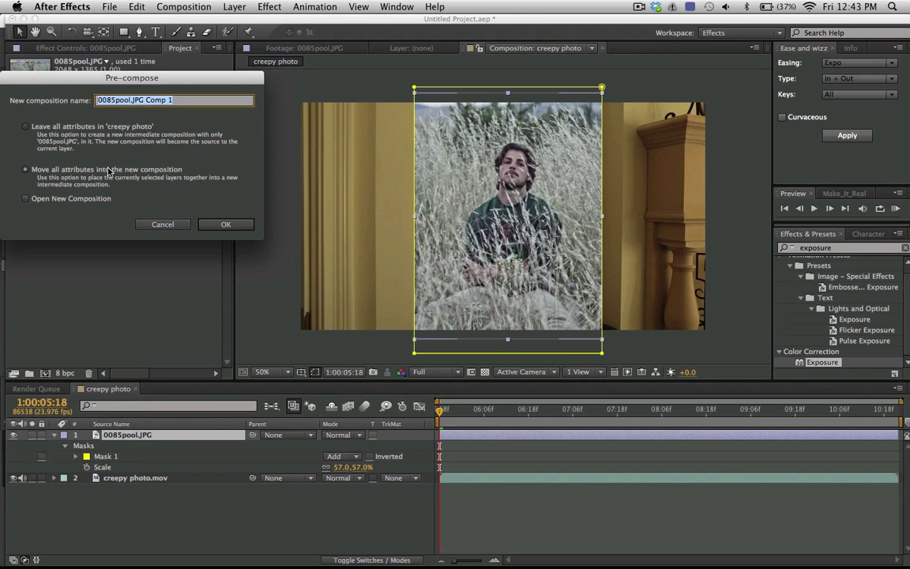
key("Return")
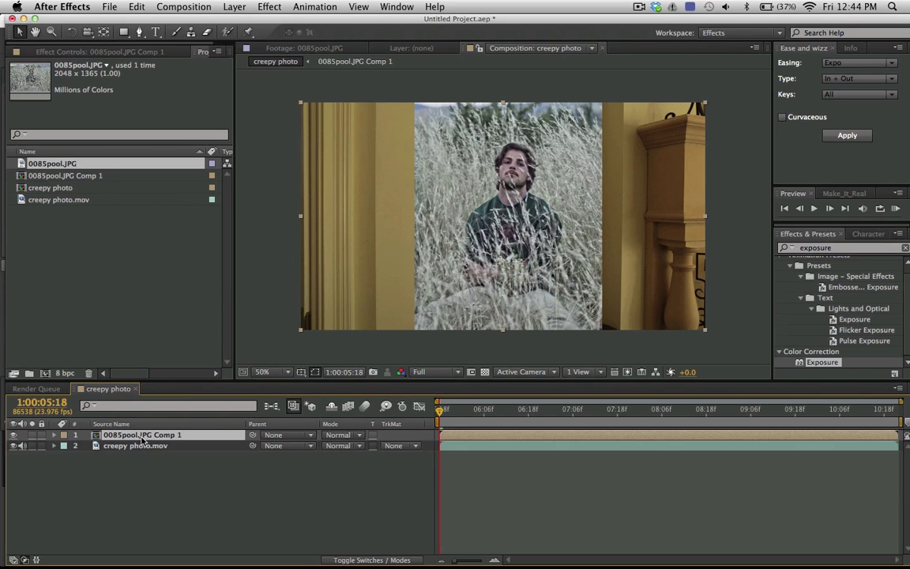
double_click(142, 435)
Scale the image layer inside 0085pool.JPG Comp 1 down to 51%
left_click(560, 249)
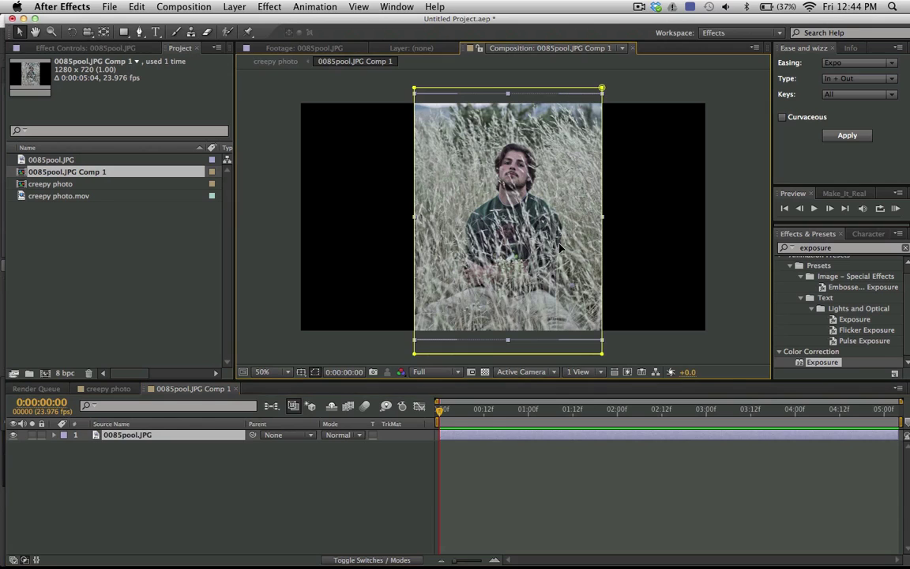
key("s")
left_click_drag(335, 447, 332, 445)
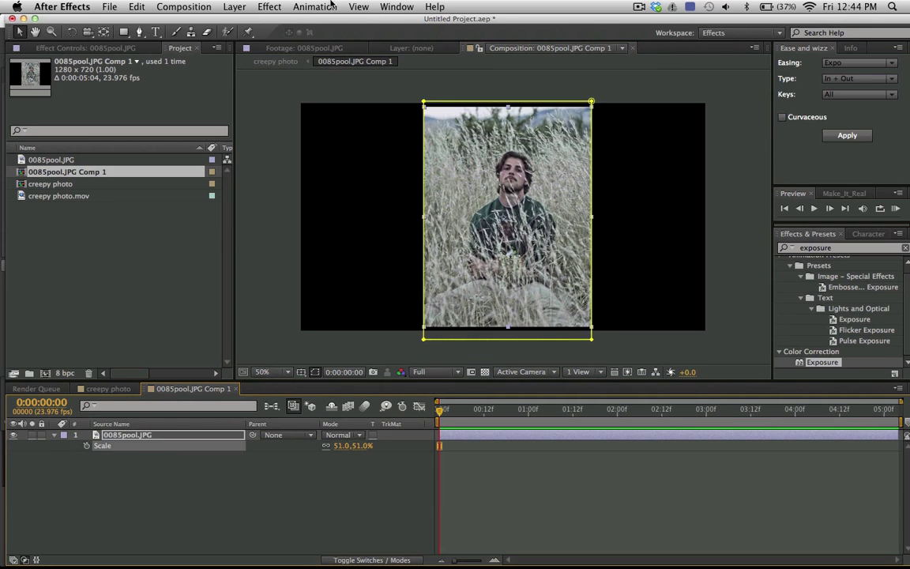
Draw a region of interest around the image and crop the comp to it (516 x 688)
left_click(471, 372)
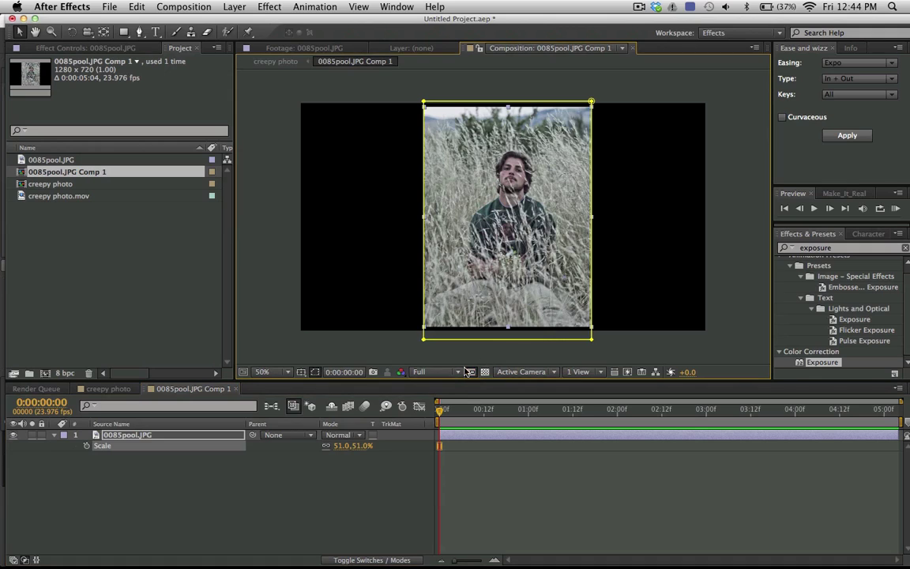
left_click(471, 372)
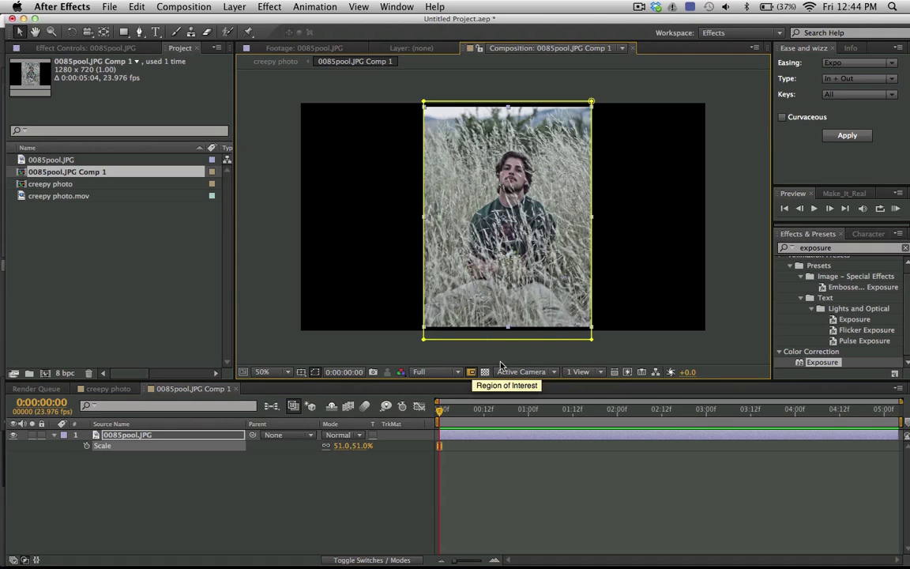
left_click(584, 330)
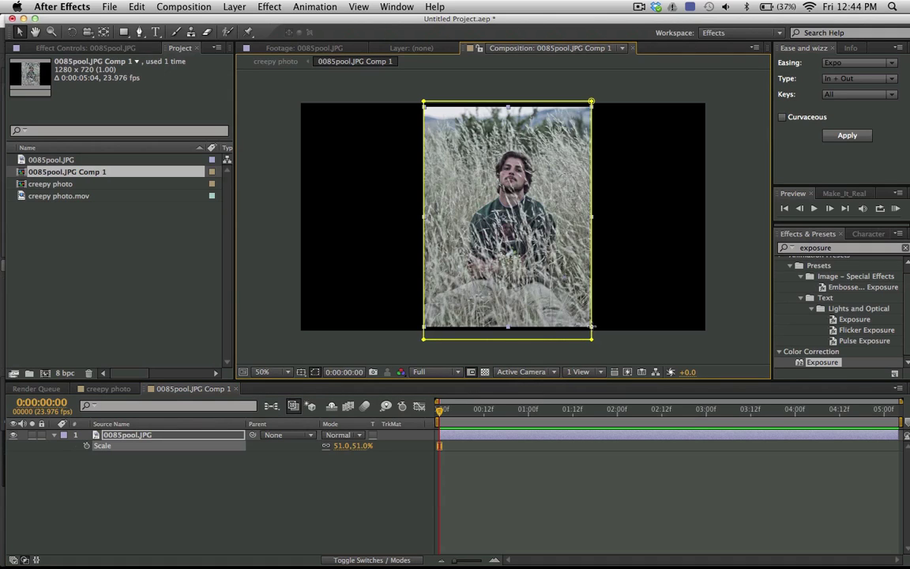
left_click_drag(590, 326, 425, 106)
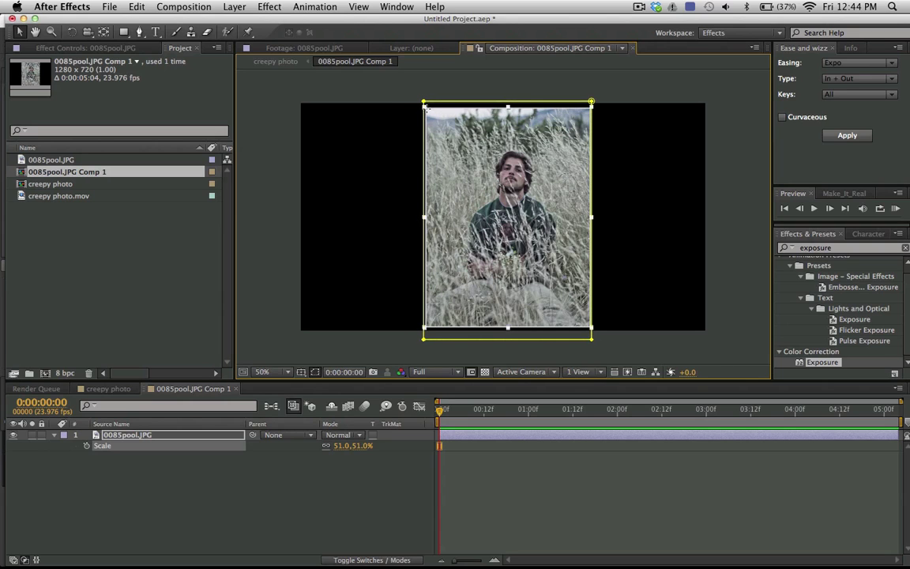
left_click(178, 6)
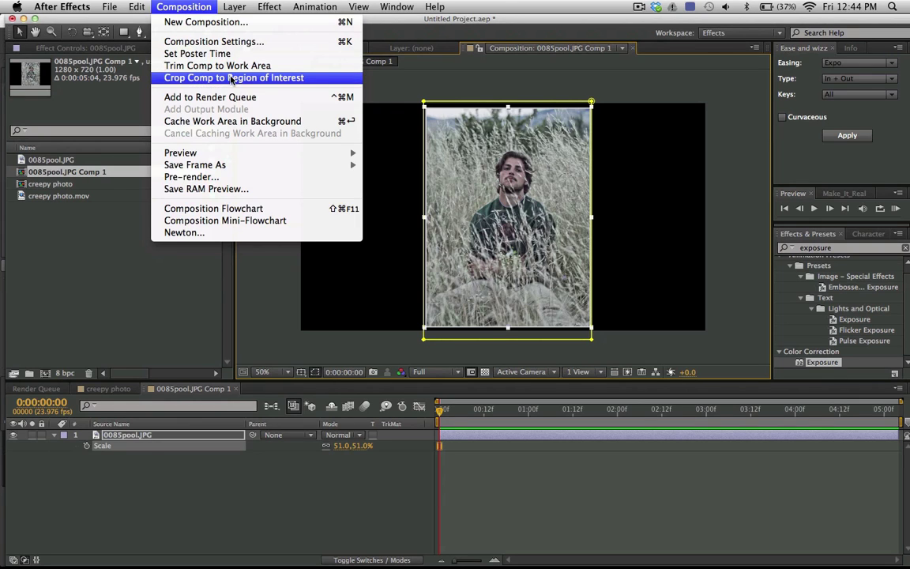
left_click(232, 79)
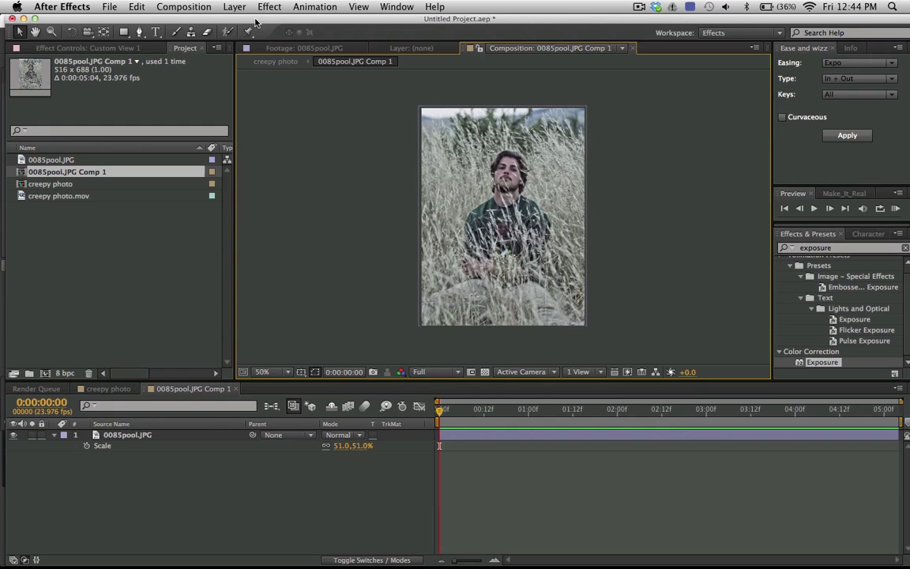
Back in the creepy photo comp, apply the Corner Pin effect to the precomp layer
left_click(275, 61)
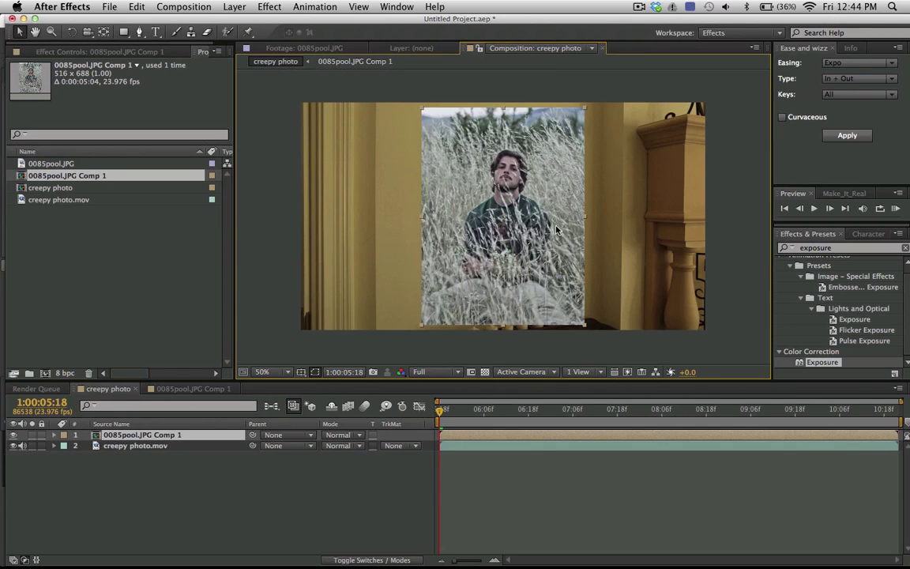
left_click(872, 250)
type("cor")
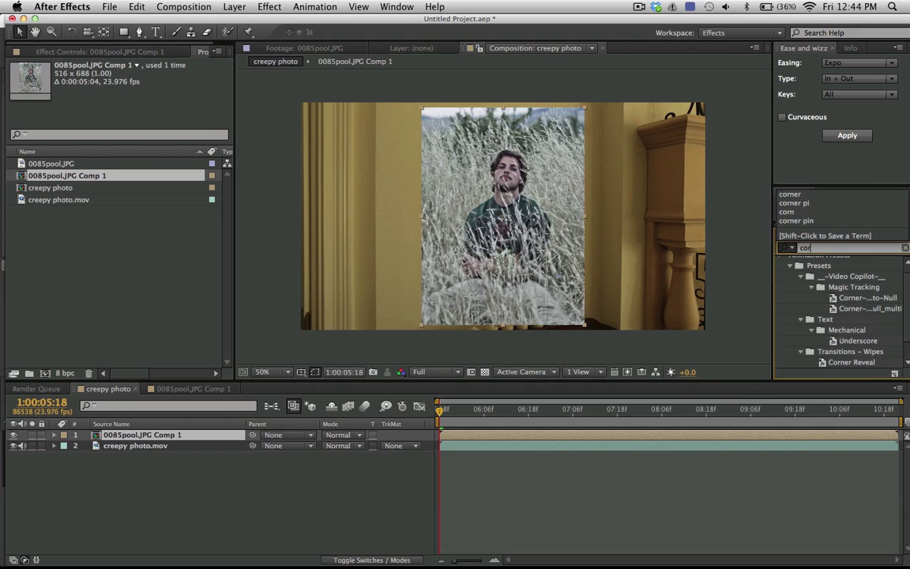
type("ner")
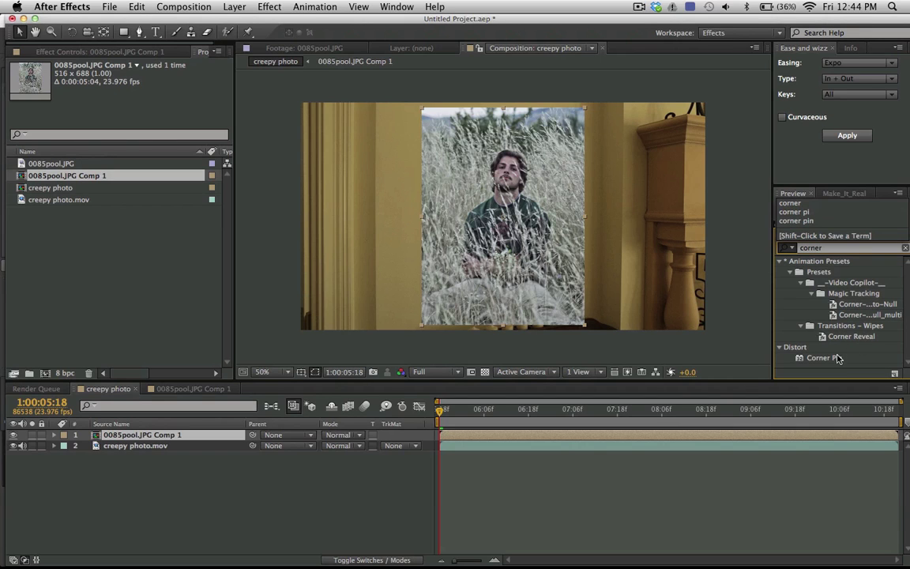
left_click_drag(824, 357, 567, 232)
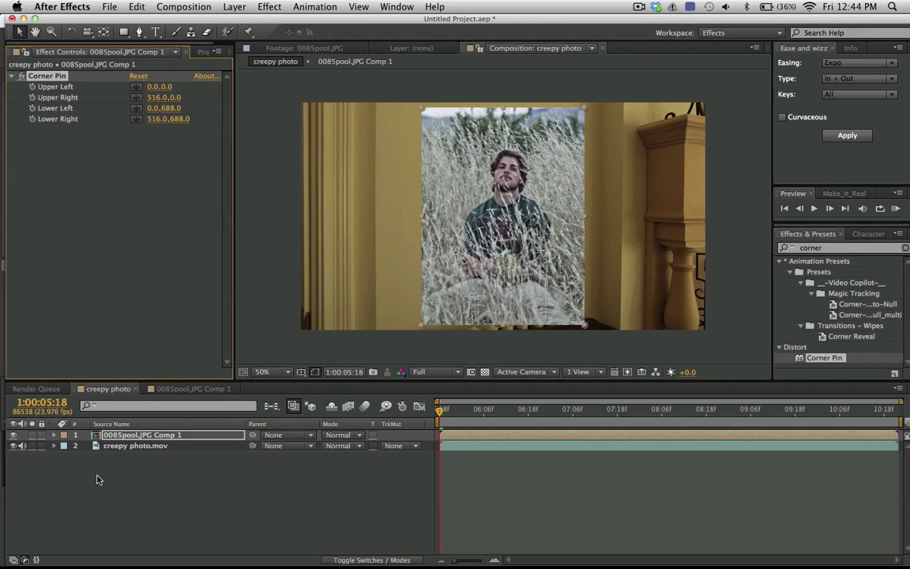
Scale the precomp layer down so the photo sits inside the wall frame
key("s")
left_click_drag(348, 446, 278, 406)
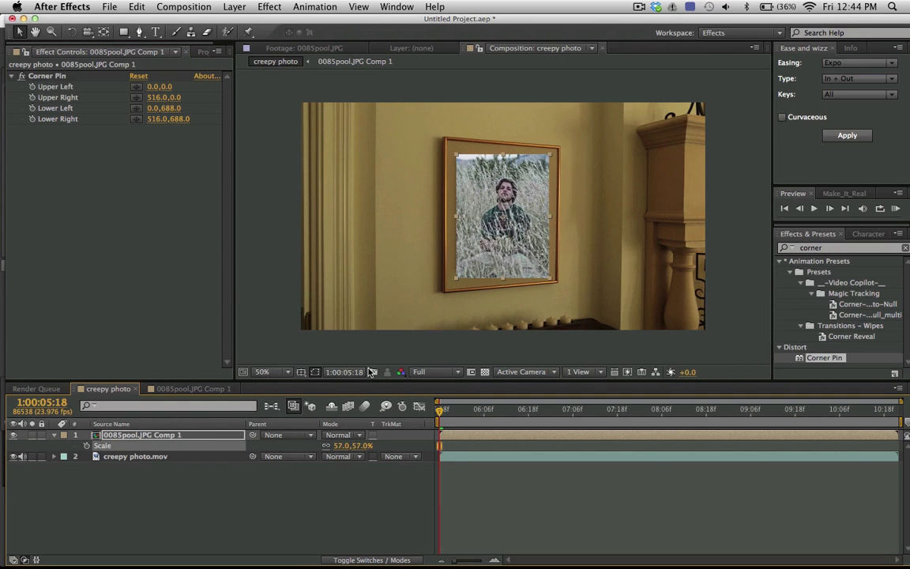
scroll(502, 183, "up", 1)
scroll(503, 183, "down", 1)
Select Corner Pin to show its corner points in a maximized Composition viewer
key("grave")
scroll(489, 321, "up", 2)
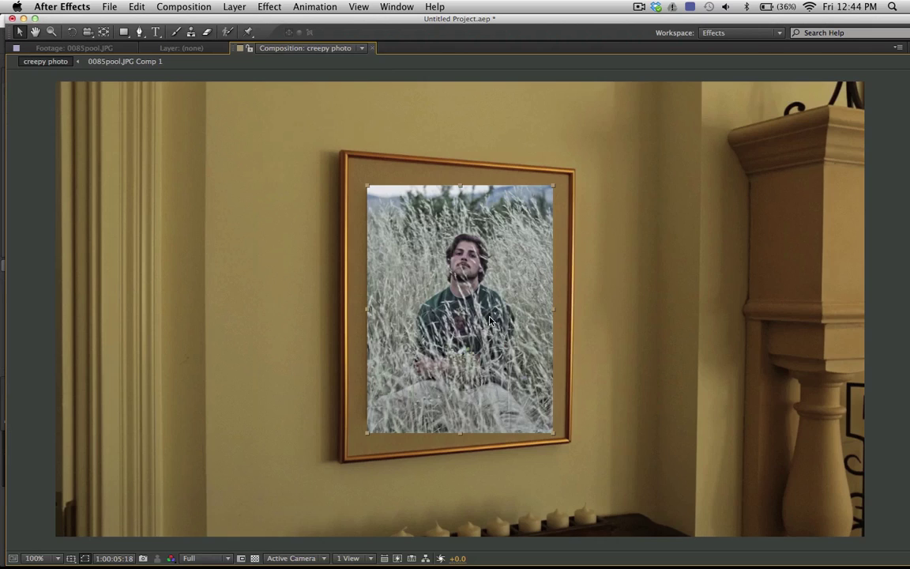
key("grave")
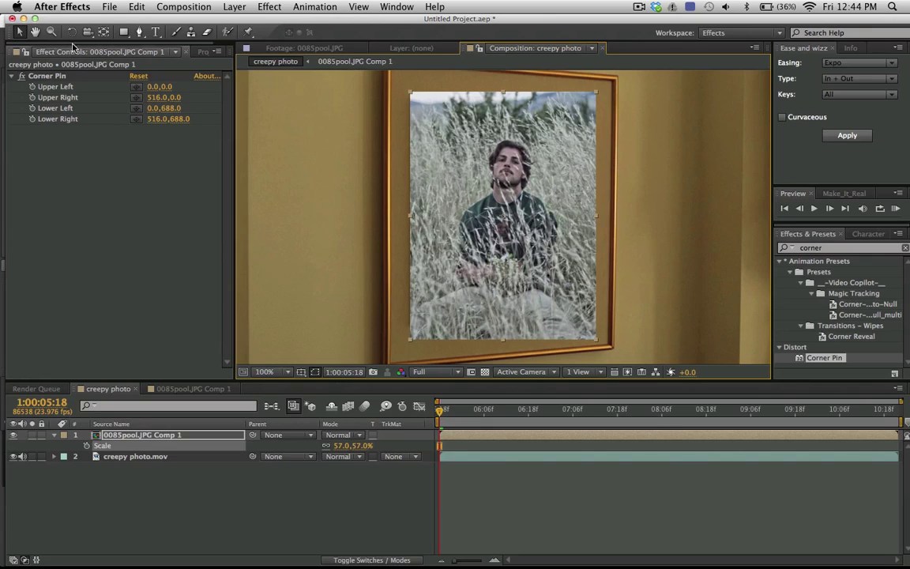
left_click(48, 40)
key("grave")
key("grave")
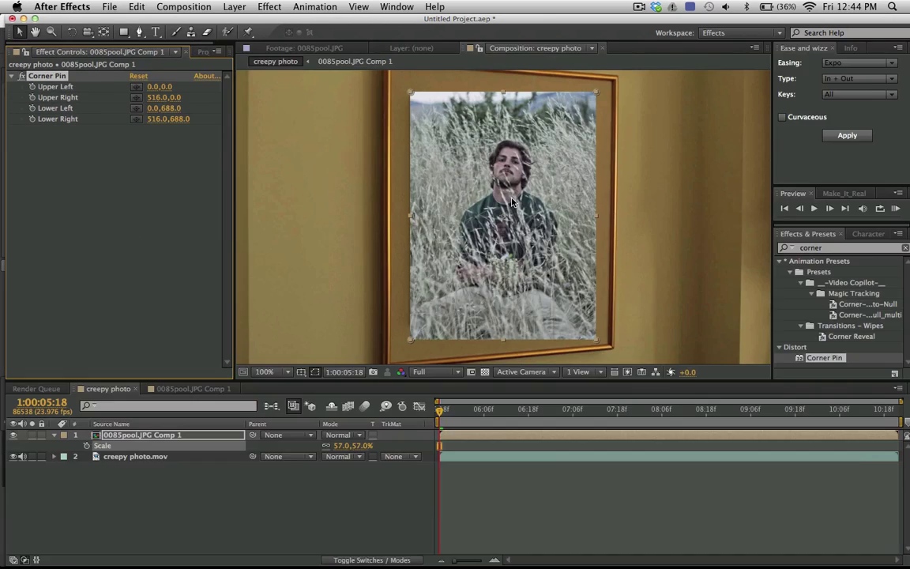
key("grave")
scroll(512, 202, "up", 1)
scroll(489, 203, "down", 1)
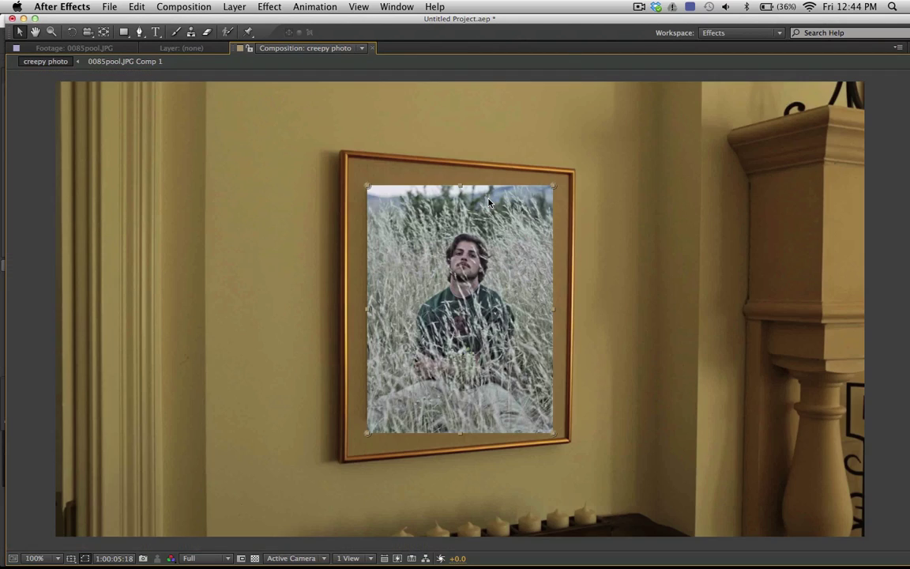
Move all four Corner Pin points onto the inner corners of the picture frame
left_click_drag(367, 185, 389, 199)
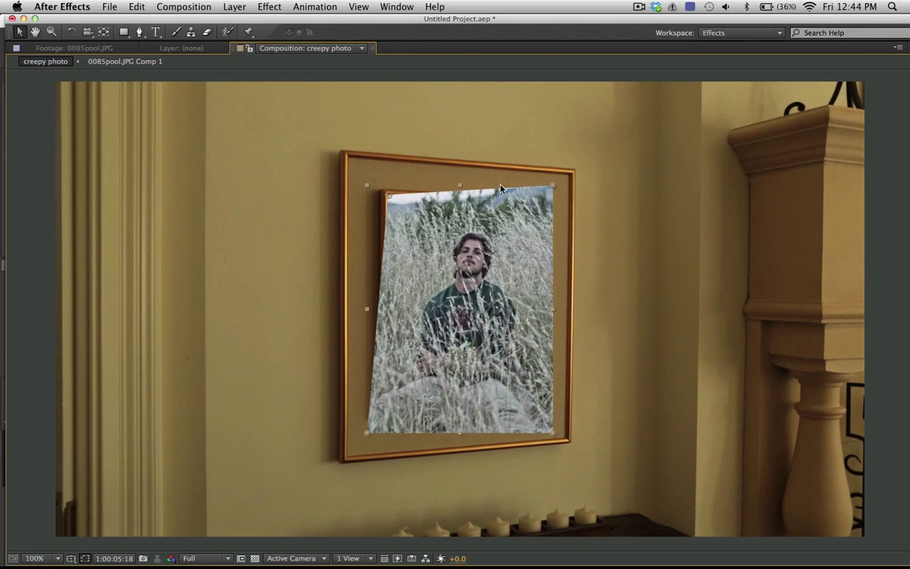
key("grave")
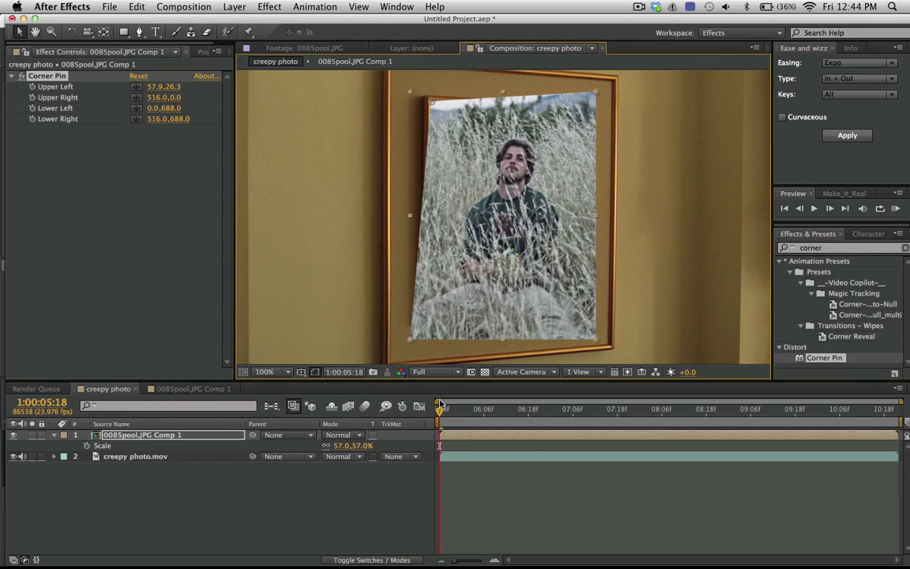
key("grave")
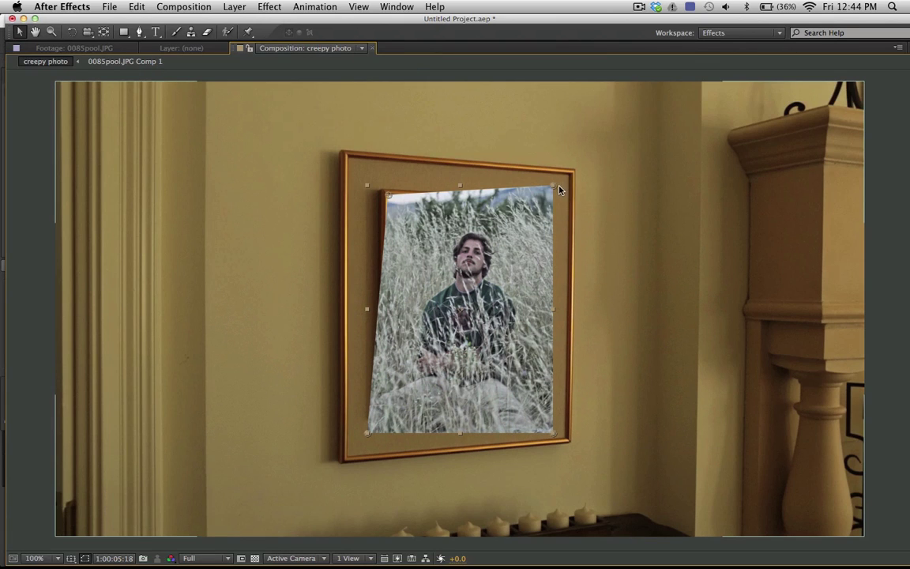
mouse_move(560, 191)
left_mouse_down()
mouse_move(543, 206)
mouse_move(553, 201)
left_mouse_up()
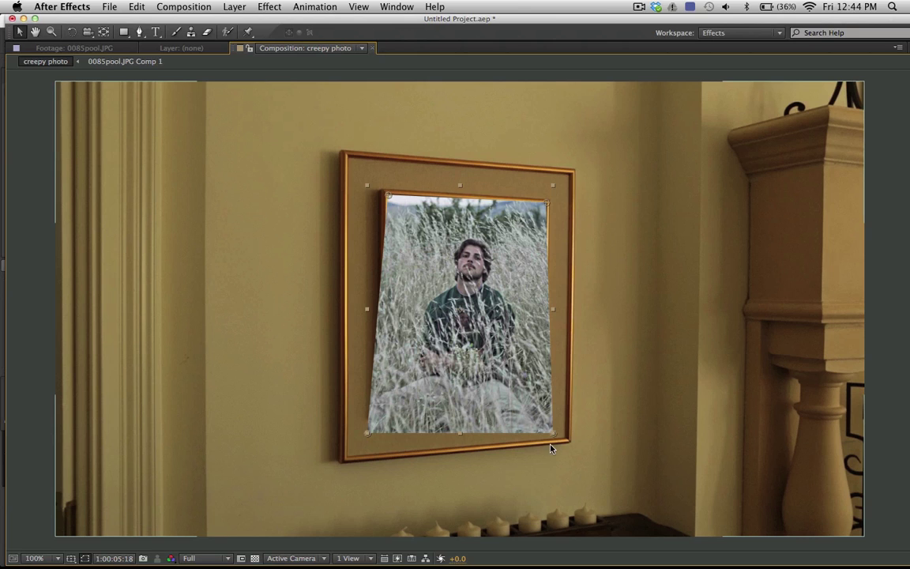
left_click_drag(553, 439, 542, 406)
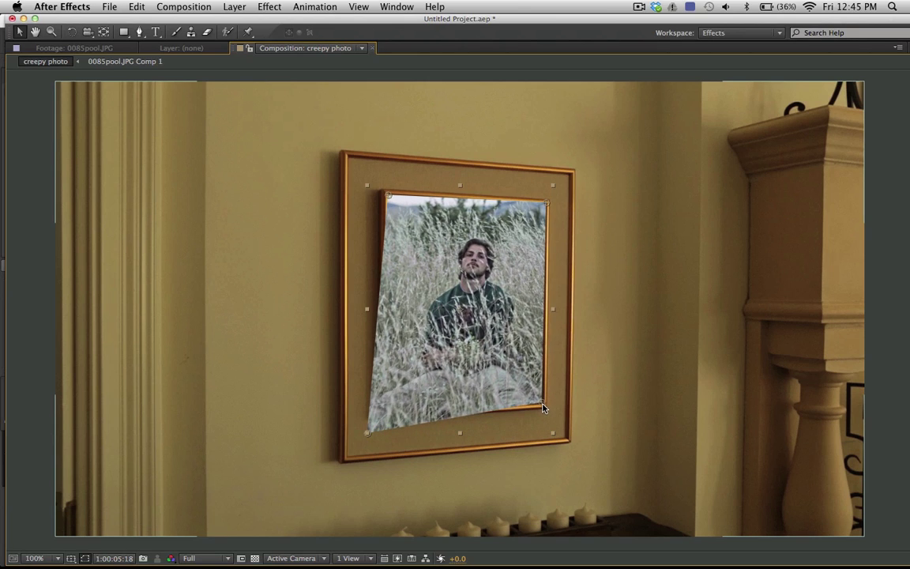
left_click_drag(367, 436, 388, 417)
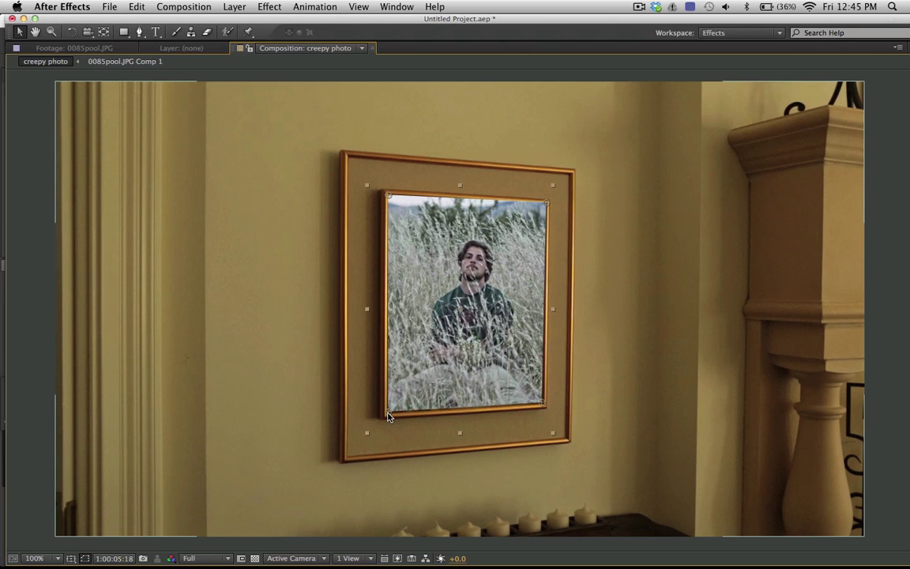
key("grave")
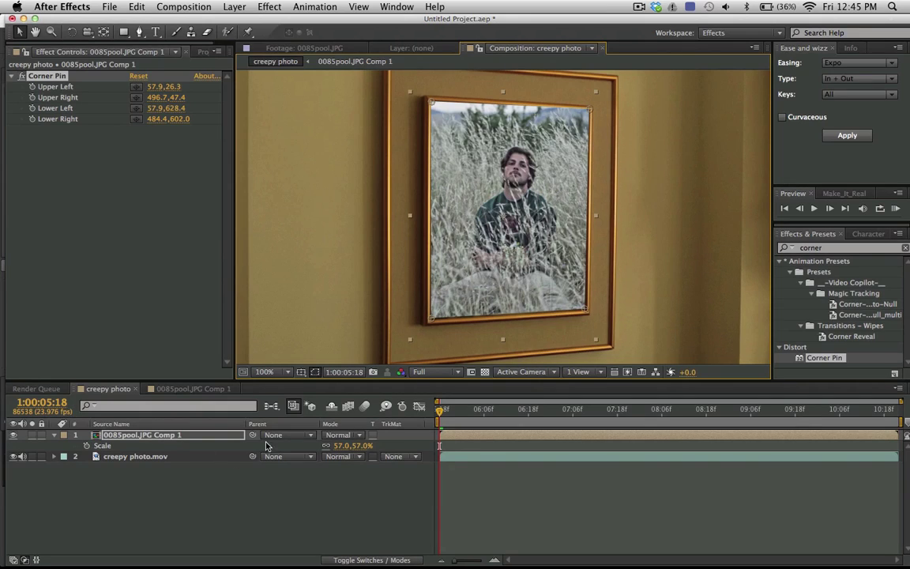
Pre-compose the pinned photo layer into 0085pool.JPG Comp 2, moving all attributes
key("Return")
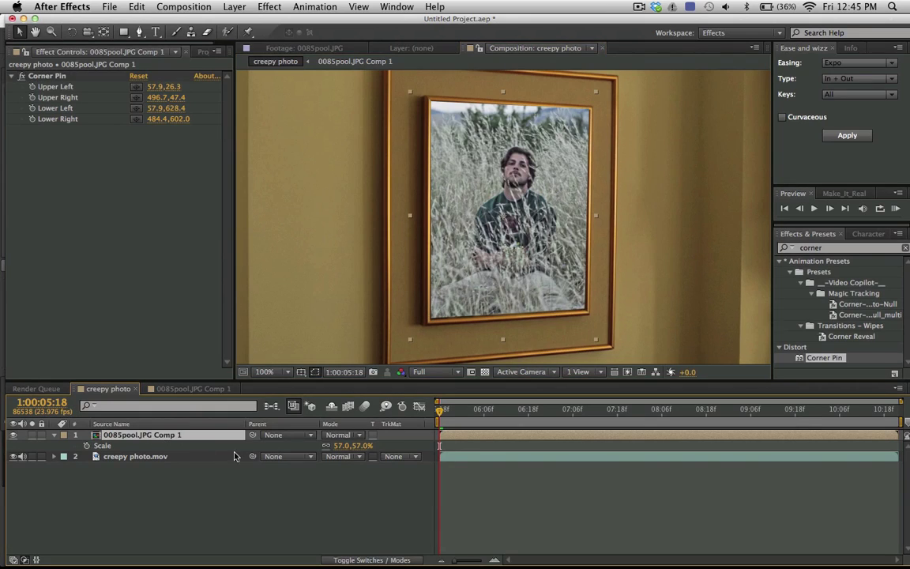
key("super+shift+c")
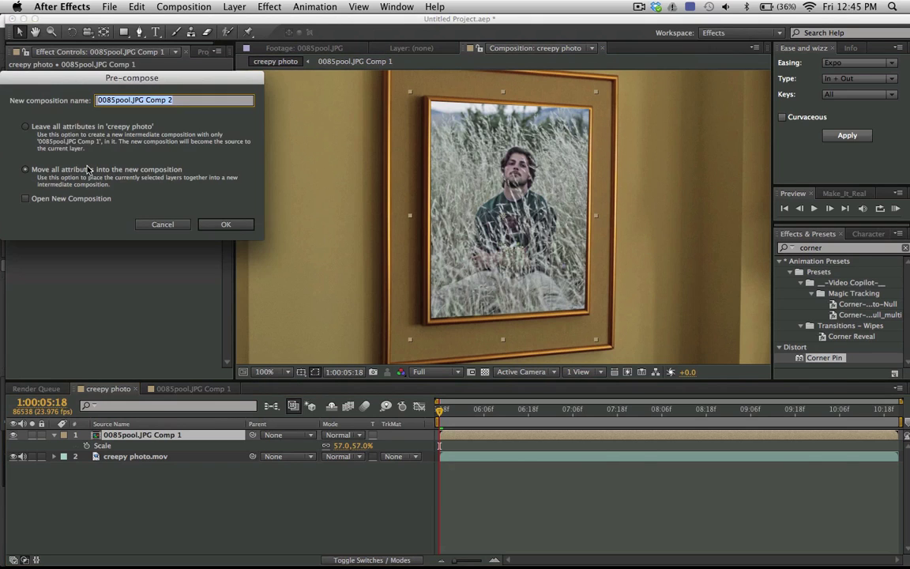
key("Return")
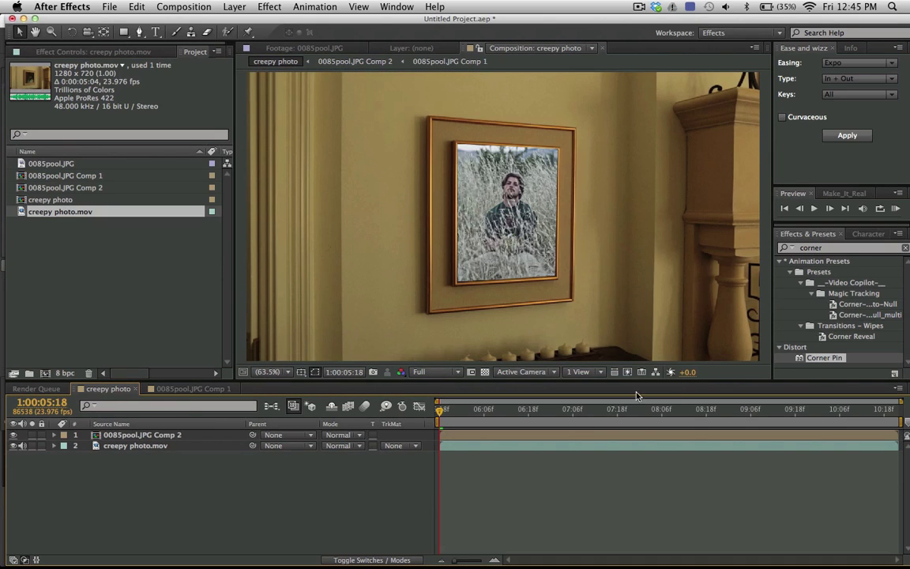
Paste the mocha tracking data onto the Comp 2 layer and play back to check it
left_click(111, 437)
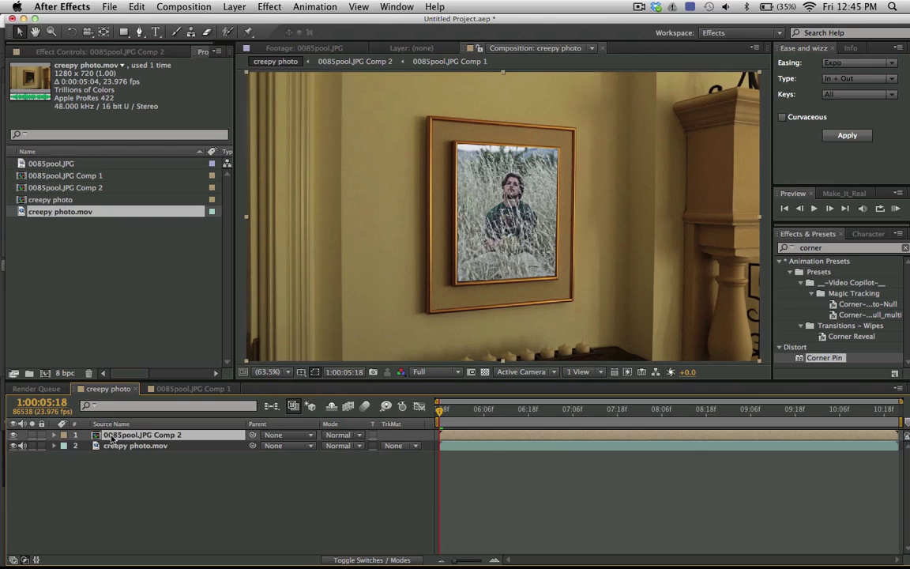
left_click(137, 7)
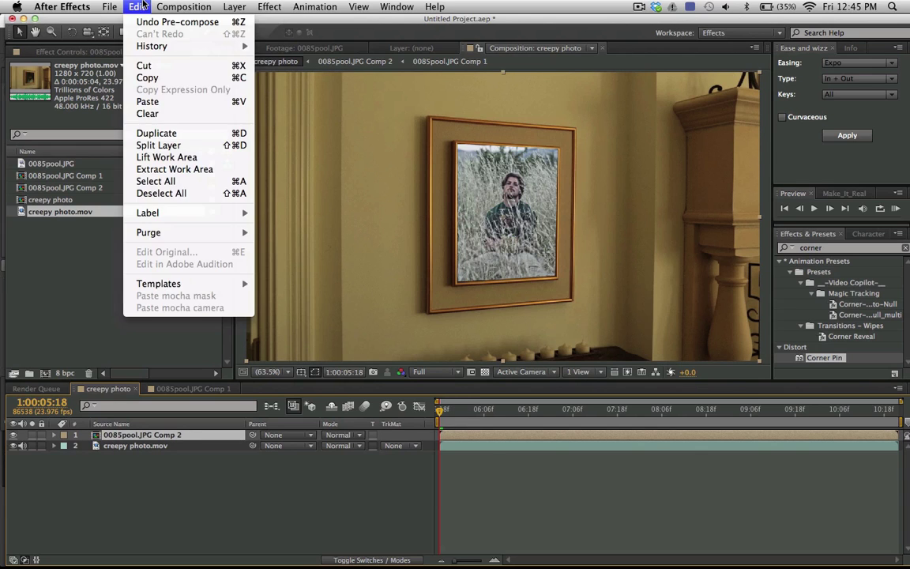
left_click(146, 100)
key("space")
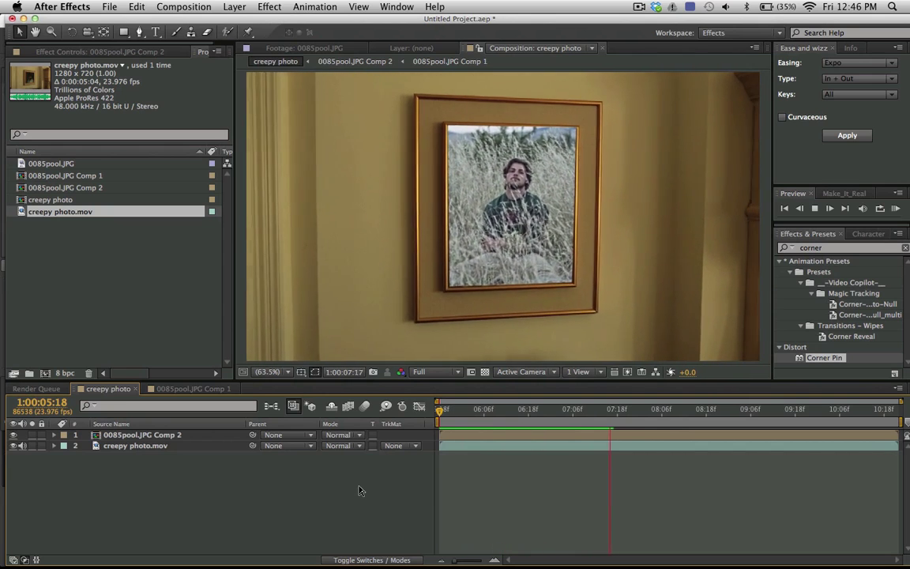
Enable motion blur for the composition and preview the tracked photo
key("space")
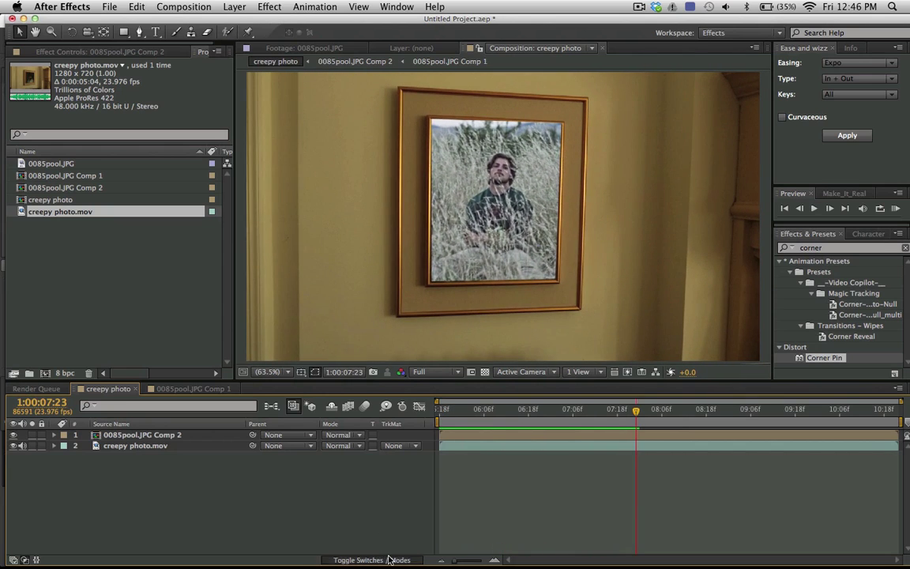
left_click(385, 558)
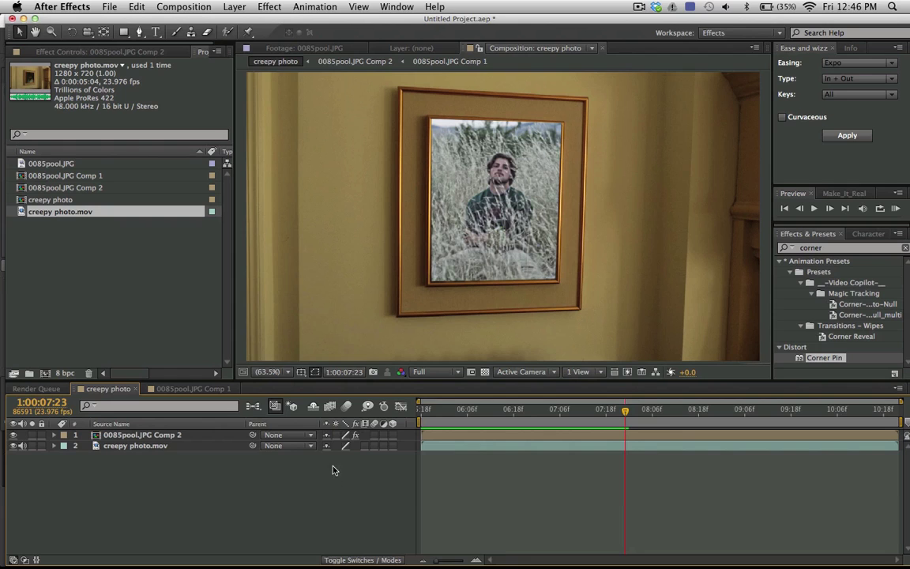
left_click(347, 406)
key("space")
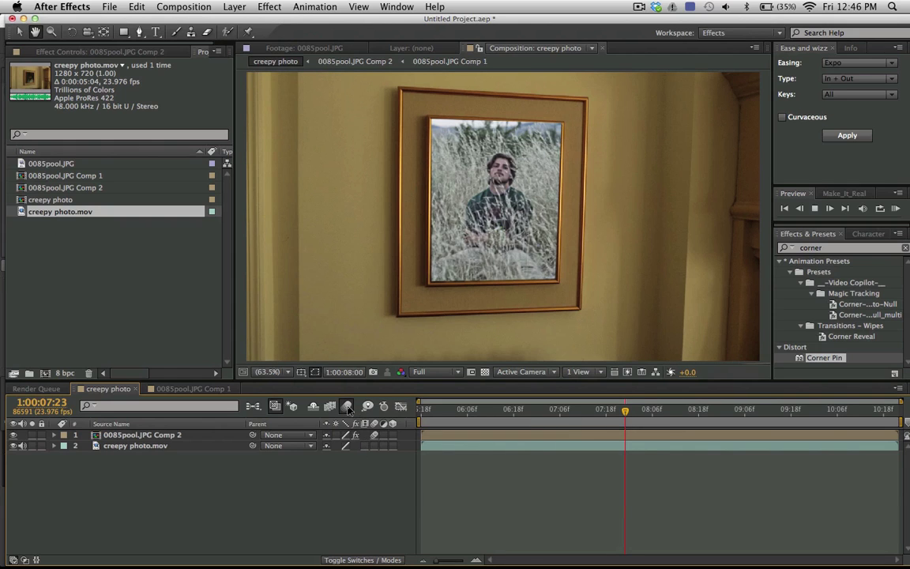
Hide the grass photo layer and compare the original portrait at frames 06:03 and 10:15
left_click_drag(640, 409, 548, 336)
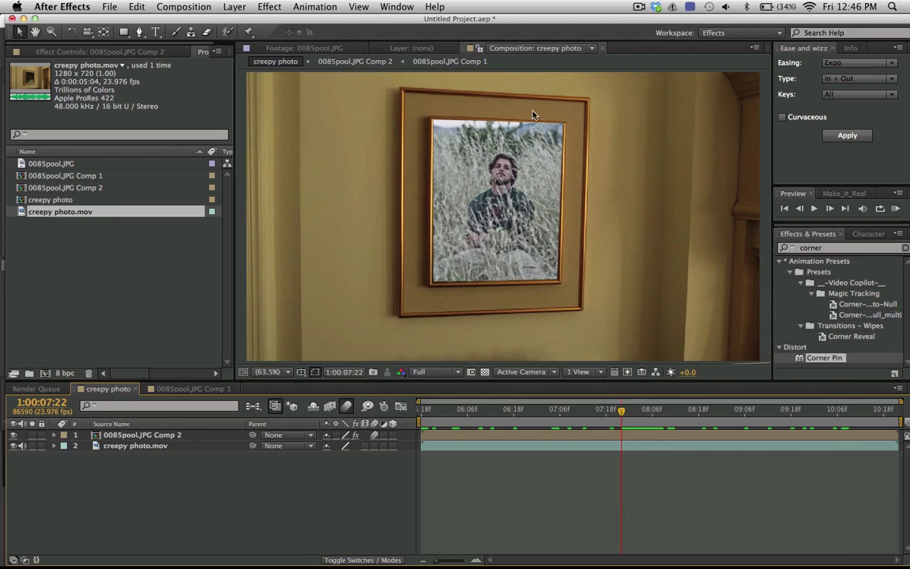
left_click(12, 434)
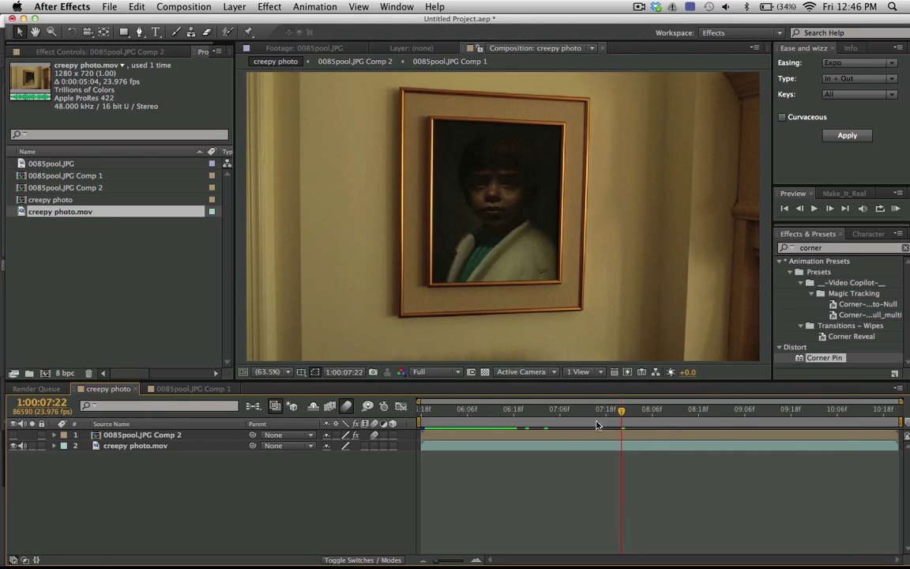
left_click_drag(598, 411, 871, 395)
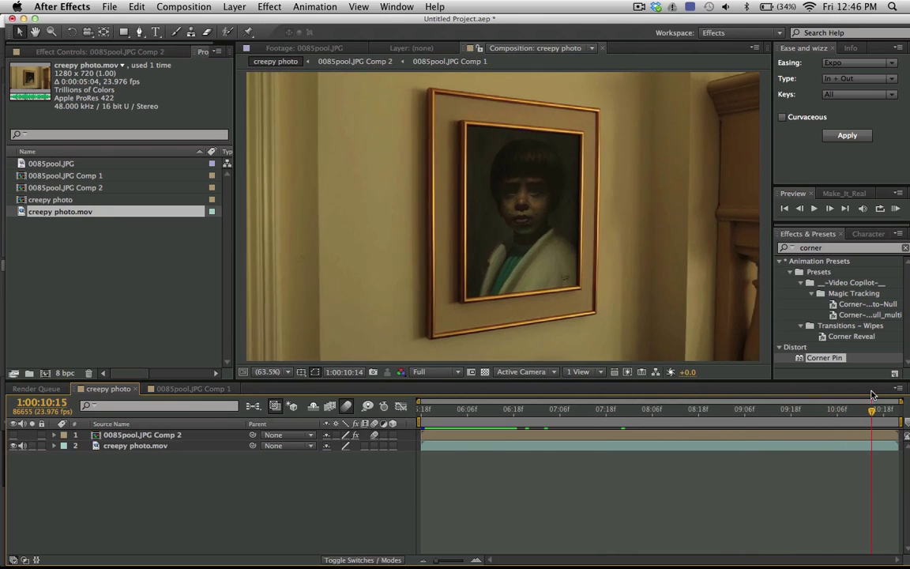